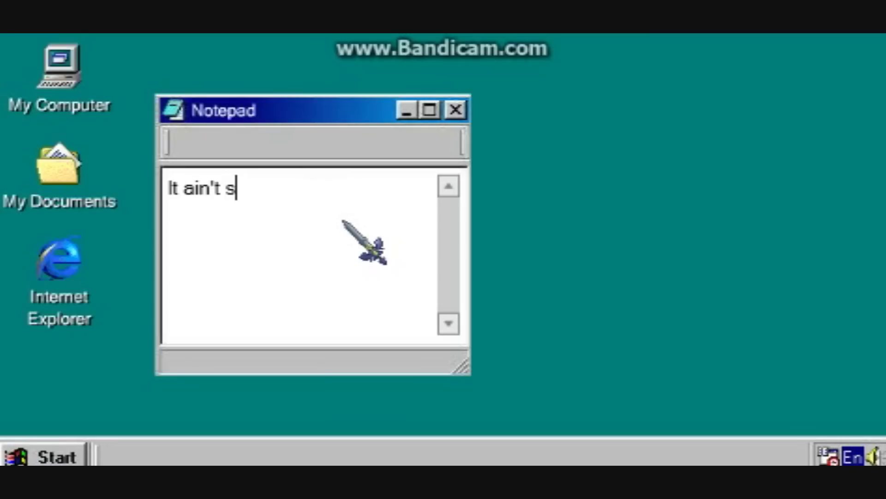
Continue the Notepad text so it reads "It ain't so bad. I tried it before. lololololol. It even has The Sims".
{"action": "type", "text": "bad. I tried it before."}
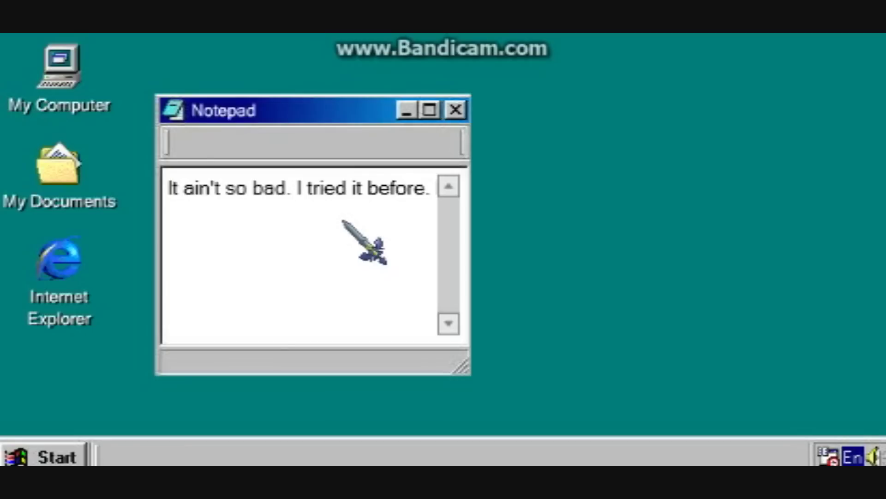
{"action": "type", "text": "lolololol"}
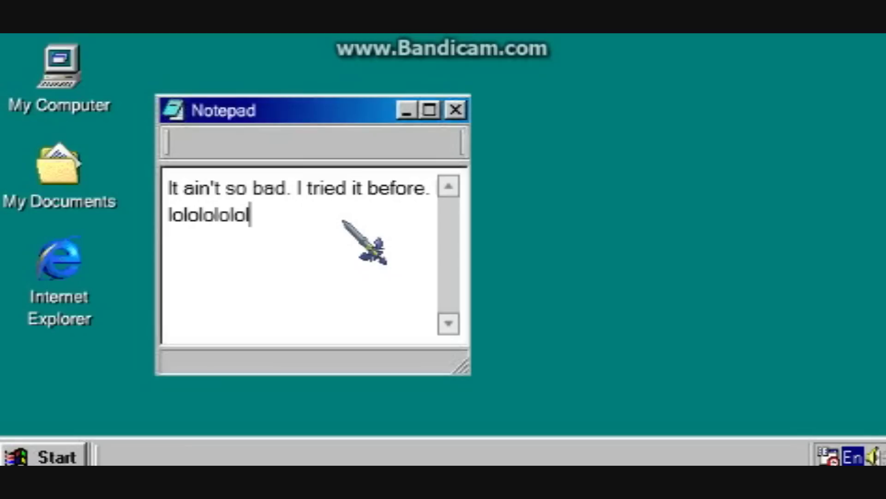
{"action": "type", "text": ".  =="}
{"action": "key", "text": "BackSpace"}
{"action": "key", "text": "BackSpace"}
{"action": "key", "text": "BackSpace"}
{"action": "key", "text": "BackSpace"}
{"action": "type", "text": "It even has th"}
{"action": "key", "text": "BackSpace"}
{"action": "key", "text": "BackSpace"}
{"action": "type", "text": "T"}
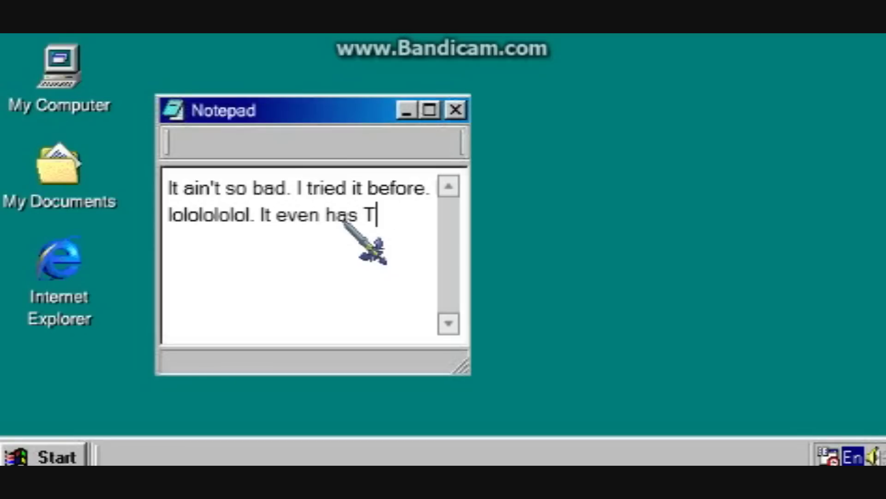
{"action": "type", "text": "he Sims"}
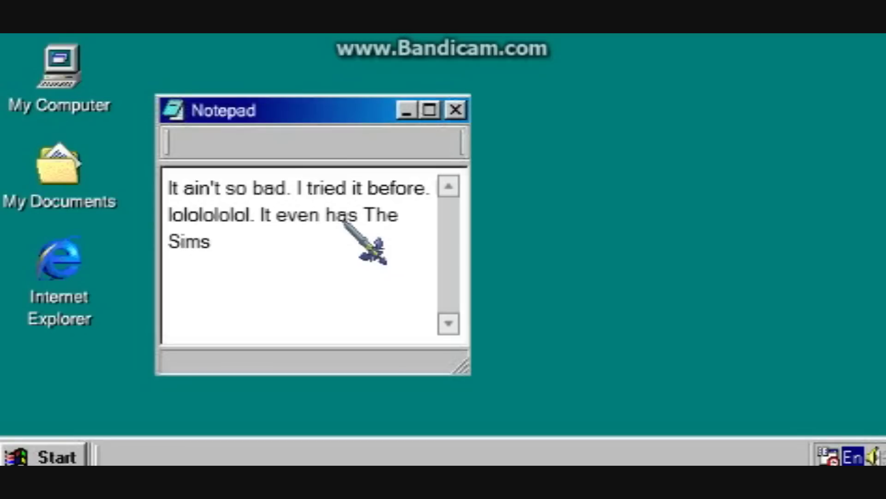
Add ". I play The Sims too even though I am a boy." to the end of the Notepad text.
{"action": "type", "text": ". I play The Sims"}
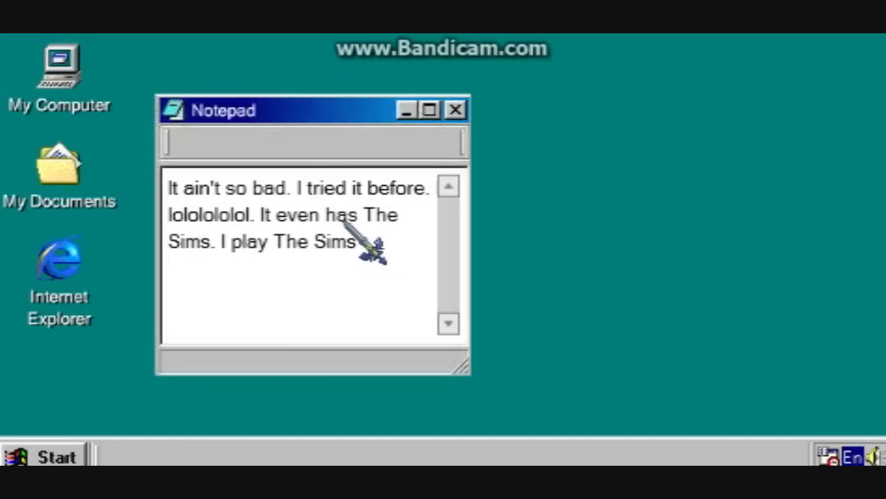
{"action": "type", "text": "?"}
{"action": "key", "text": "BackSpace"}
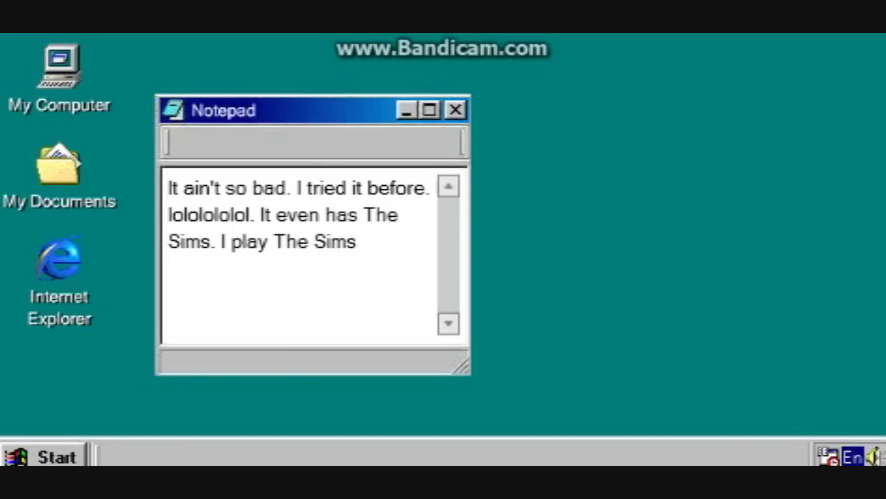
{"action": "type", "text": "too e"}
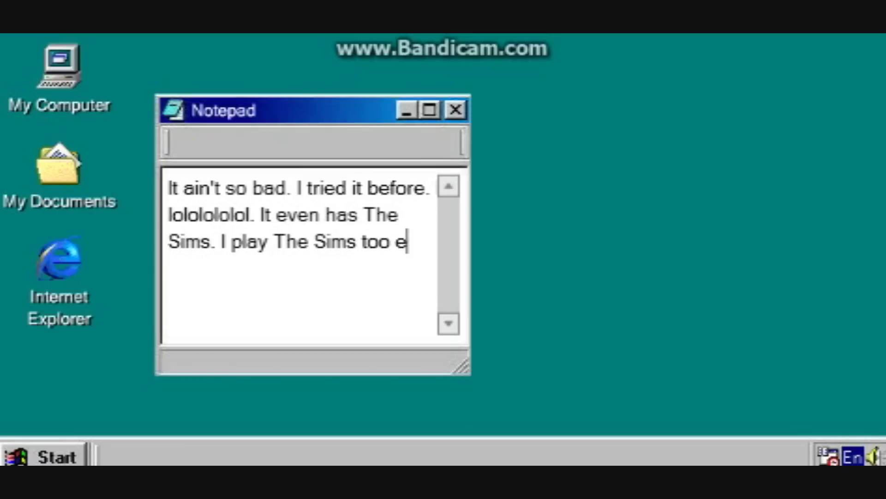
{"action": "type", "text": "ven though "}
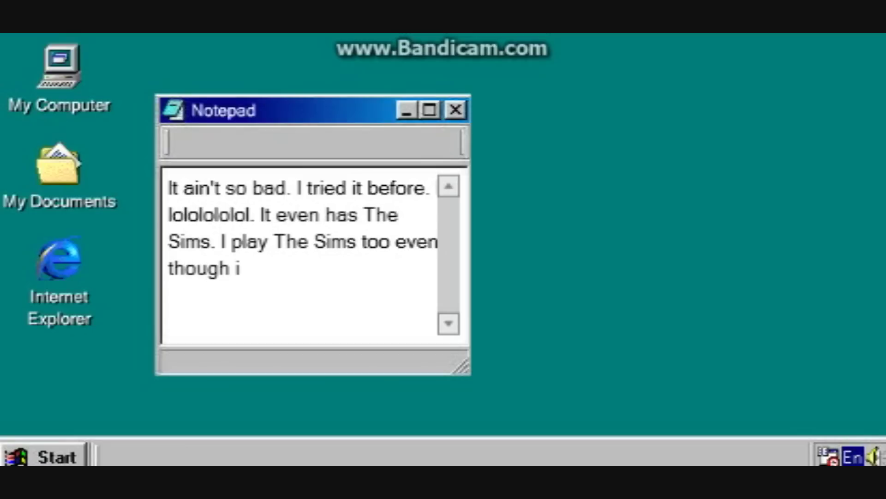
{"action": "type", "text": "I am a boy."}
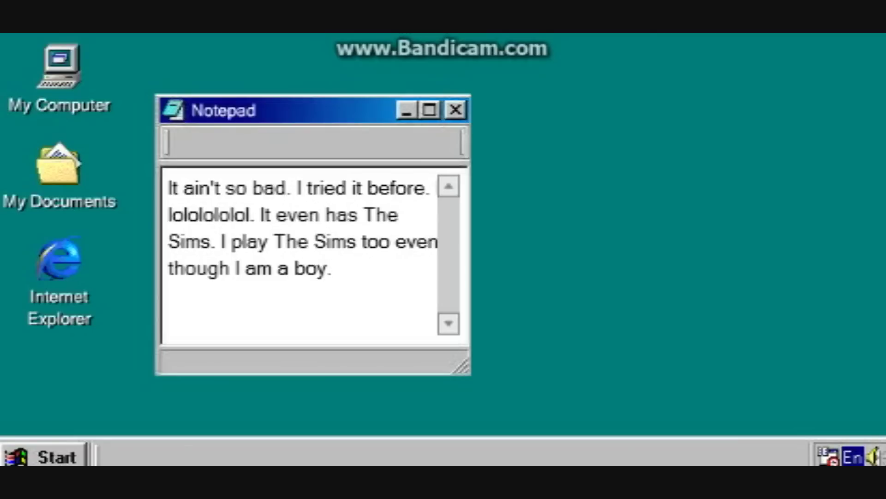
Delete all the text in Notepad and close its window.
{"action": "left_click_drag", "start_coordinate": [376, 254], "coordinate": [237, 212]}
{"action": "left_click", "coordinate": [355, 286]}
{"action": "left_click_drag", "start_coordinate": [355, 287], "coordinate": [69, 148]}
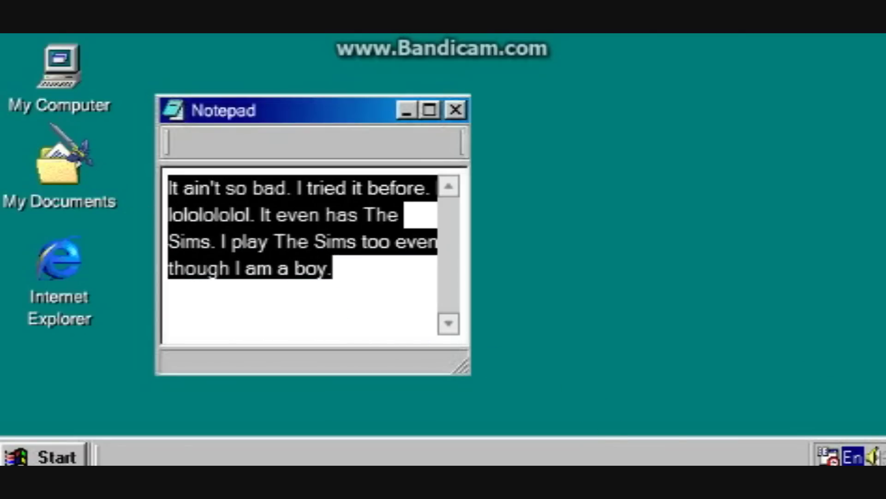
{"action": "key", "text": "Delete"}
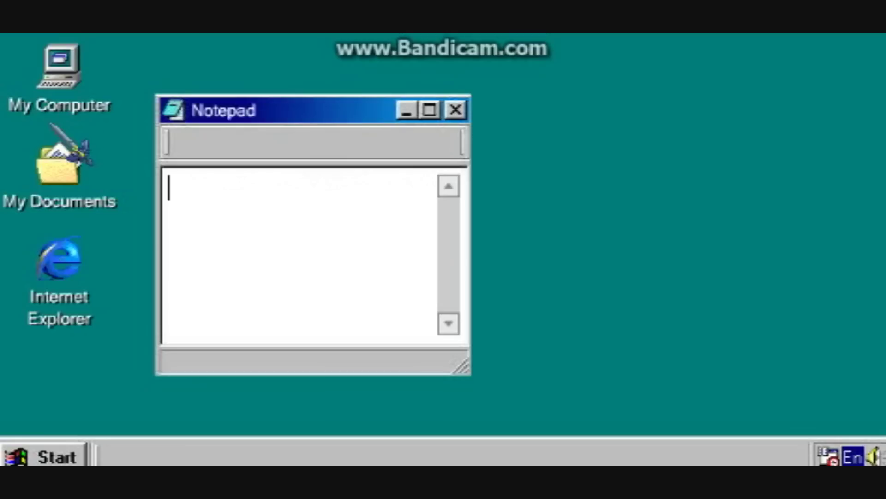
{"action": "left_click", "coordinate": [454, 112]}
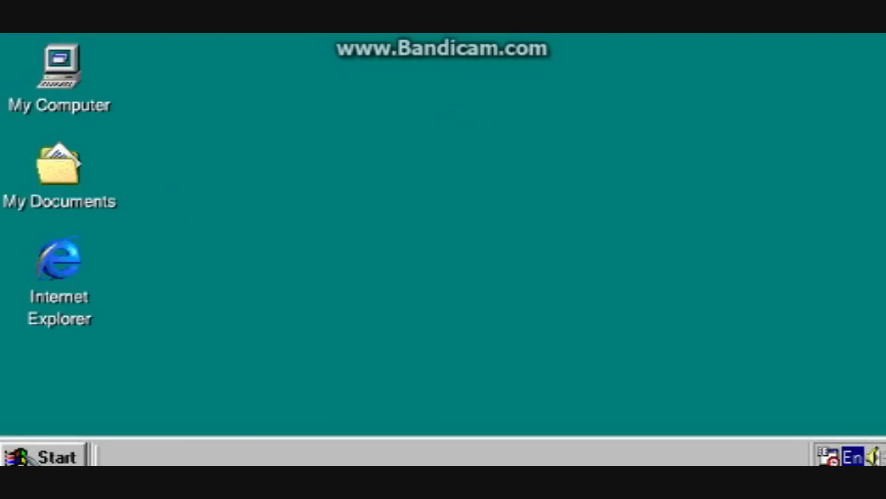
Open a new Notepad window and write "As it says in the title of this" as the first line.
{"action": "key", "text": "super"}
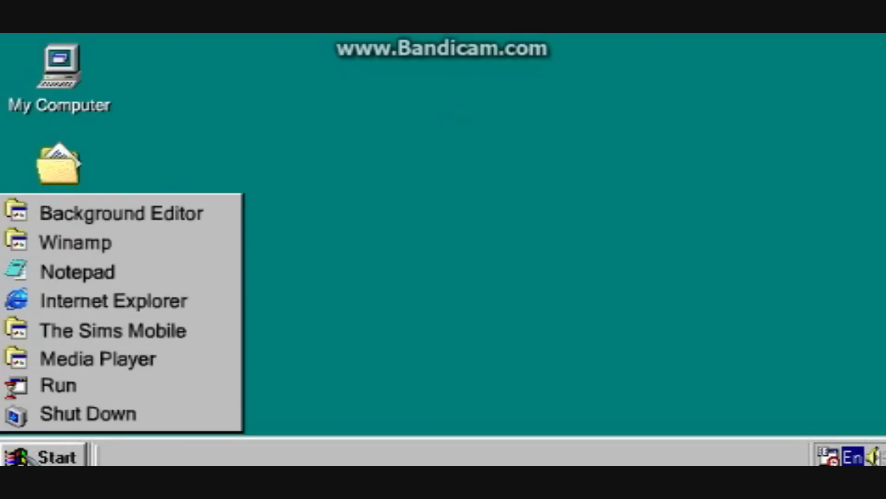
{"action": "left_click", "coordinate": [82, 271]}
{"action": "type", "text": "As it sat"}
{"action": "key", "text": "BackSpace"}
{"action": "type", "text": "ys in t"}
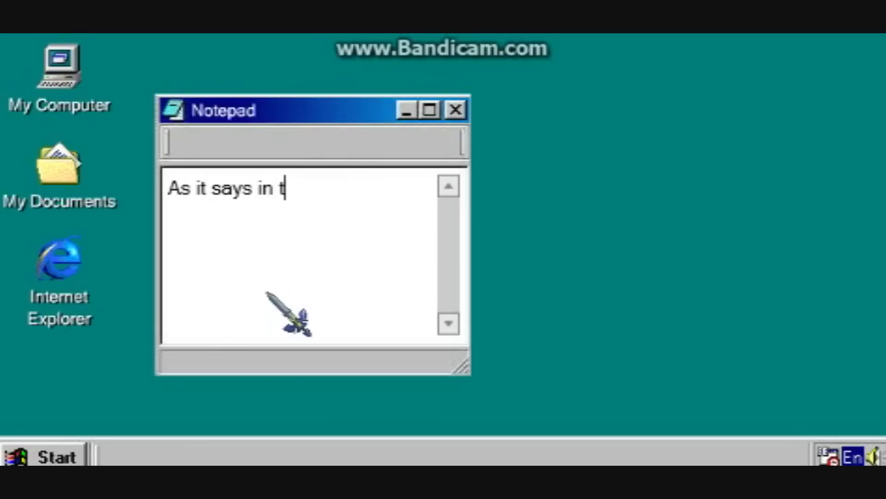
{"action": "type", "text": "he title of the"}
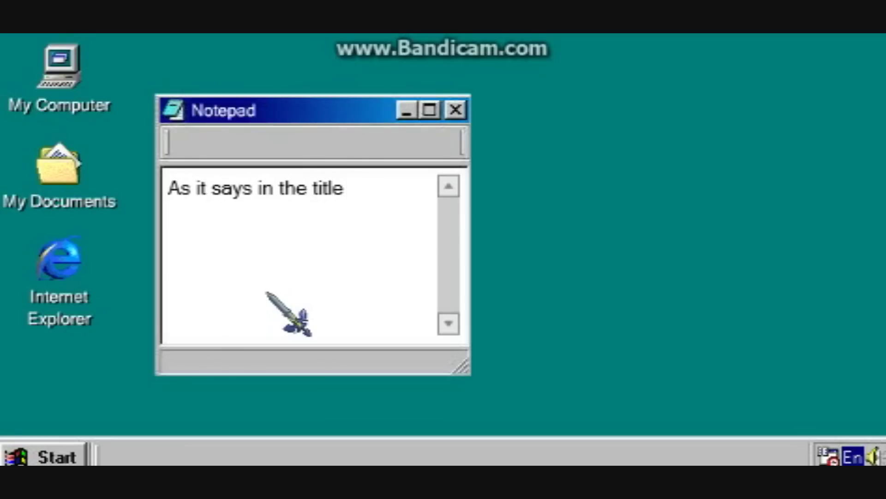
{"action": "key", "text": "BackSpace"}
{"action": "key", "text": "BackSpace"}
{"action": "type", "text": "is"}
{"action": "key", "text": "Return"}
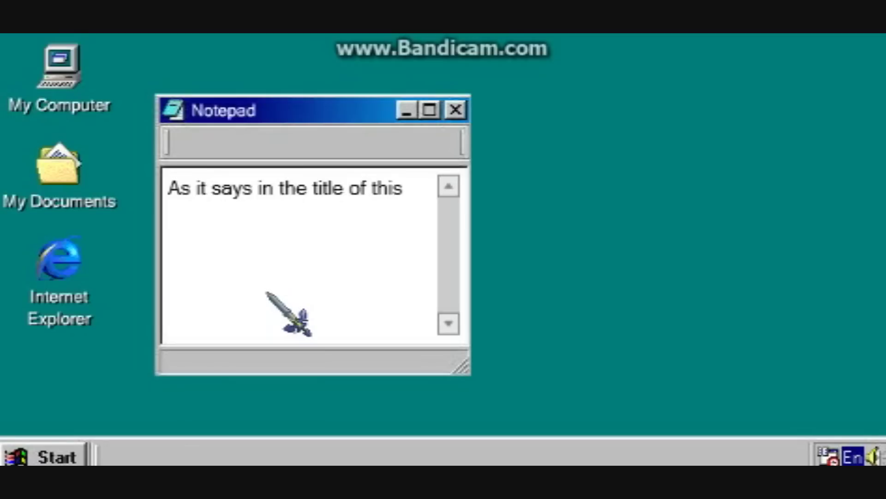
Add the lines "video this game is called" and "Real Windows 98." to the note, and close Notepad.
{"action": "type", "text": "video this game is called"}
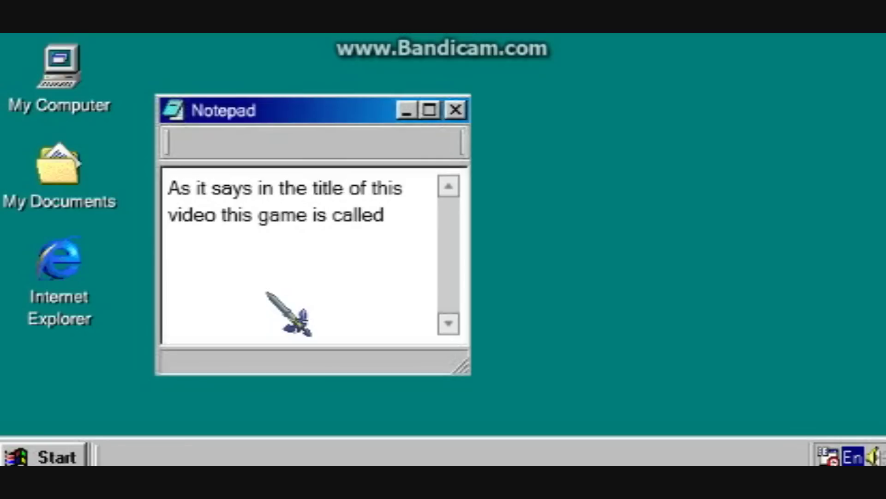
{"action": "key", "text": "Return"}
{"action": "type", "text": "Real W"}
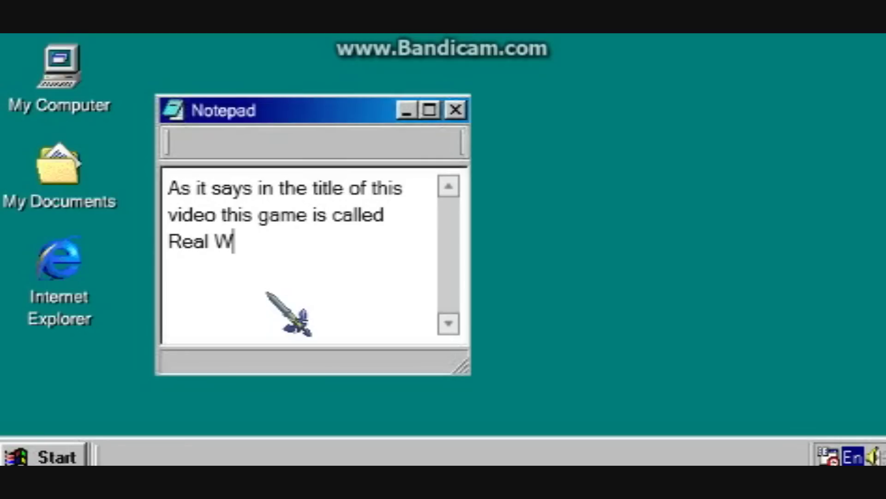
{"action": "type", "text": "indows 98."}
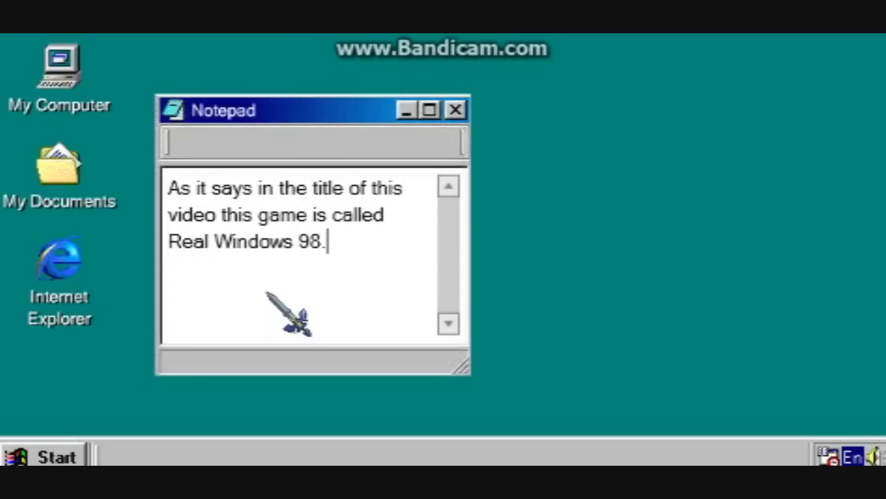
{"action": "left_click", "coordinate": [457, 110]}
Open My Documents, try the "Maybe Tomorrow Is a Better Day" file, and close the folder window.
{"action": "left_click", "coordinate": [49, 456]}
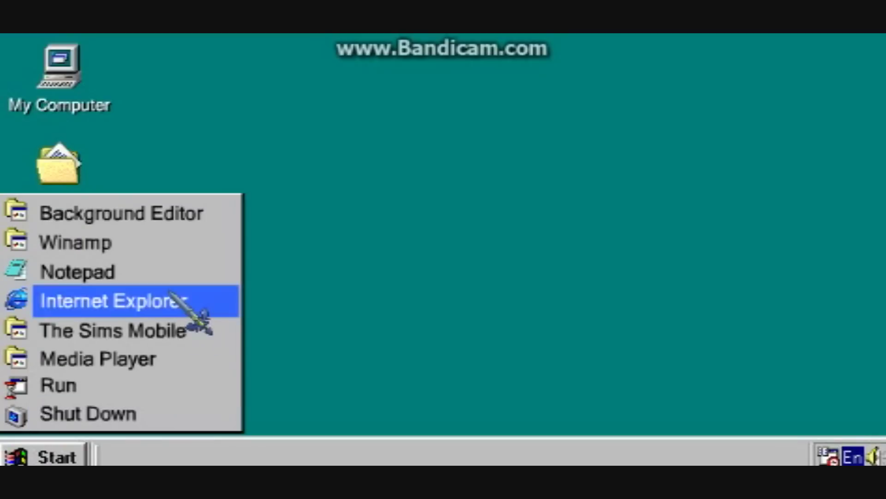
{"action": "left_click", "coordinate": [54, 154]}
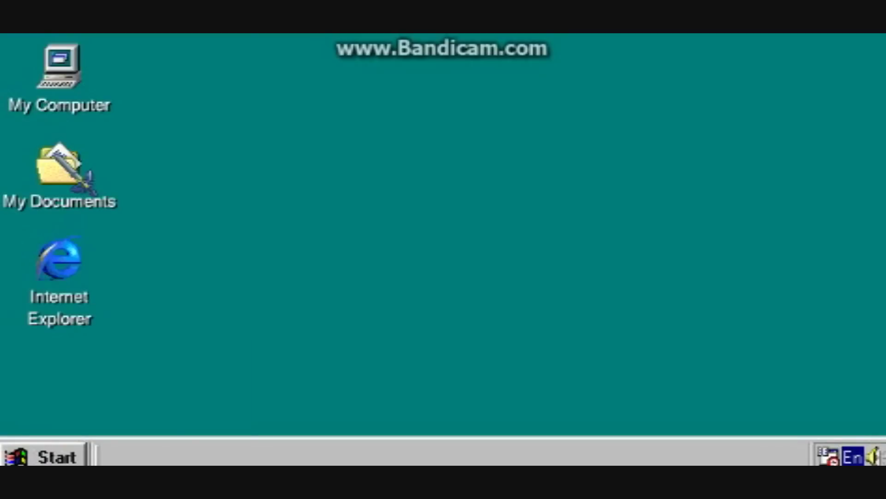
{"action": "double_click", "coordinate": [55, 153]}
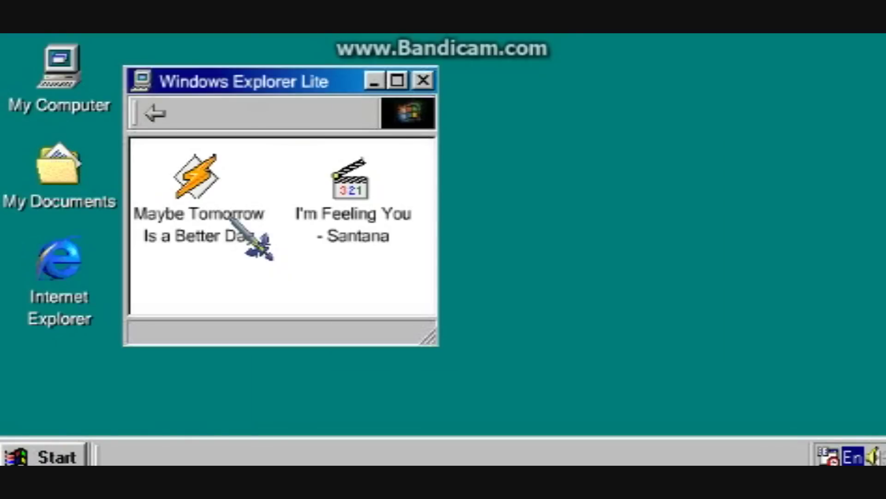
{"action": "double_click", "coordinate": [247, 233]}
{"action": "left_click", "coordinate": [712, 50]}
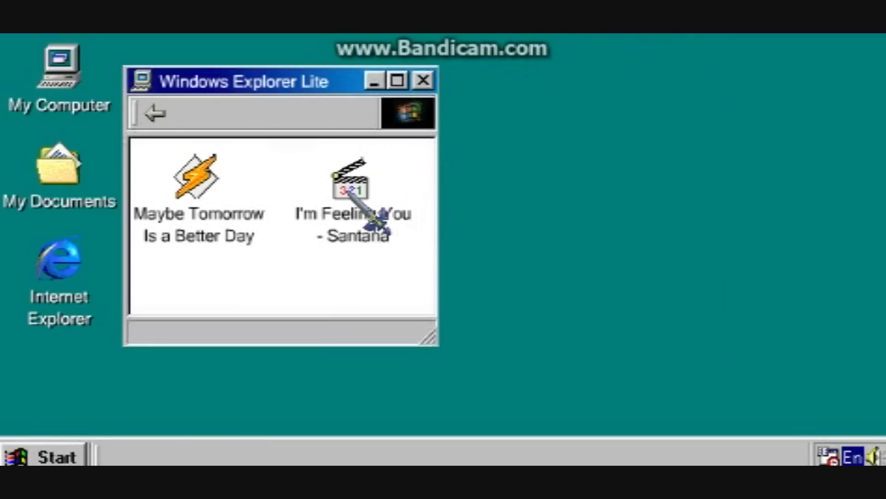
{"action": "left_click", "coordinate": [423, 80]}
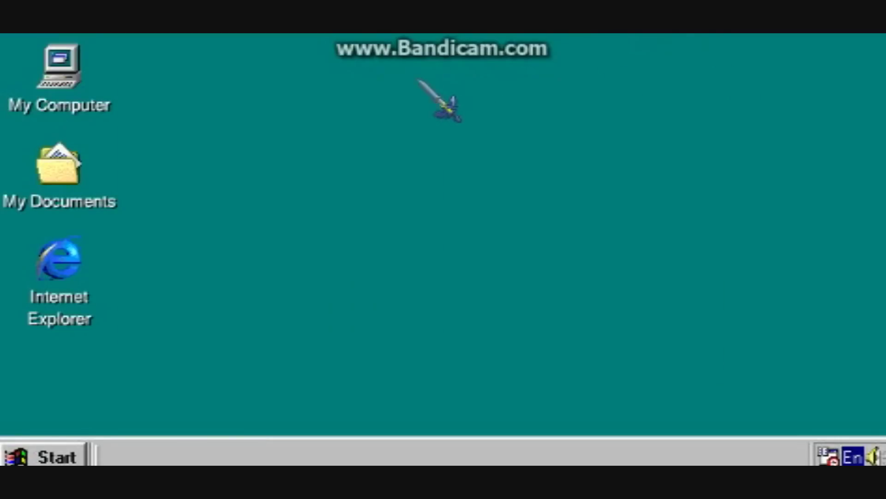
Enter C:\Windows\system32 in the Run dialog and close the dialog without running it.
{"action": "left_click", "coordinate": [18, 455]}
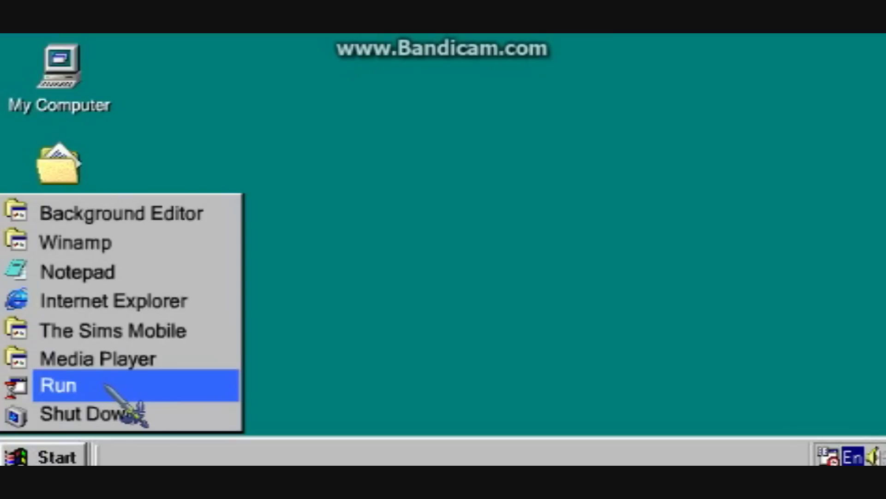
{"action": "left_click", "coordinate": [122, 390]}
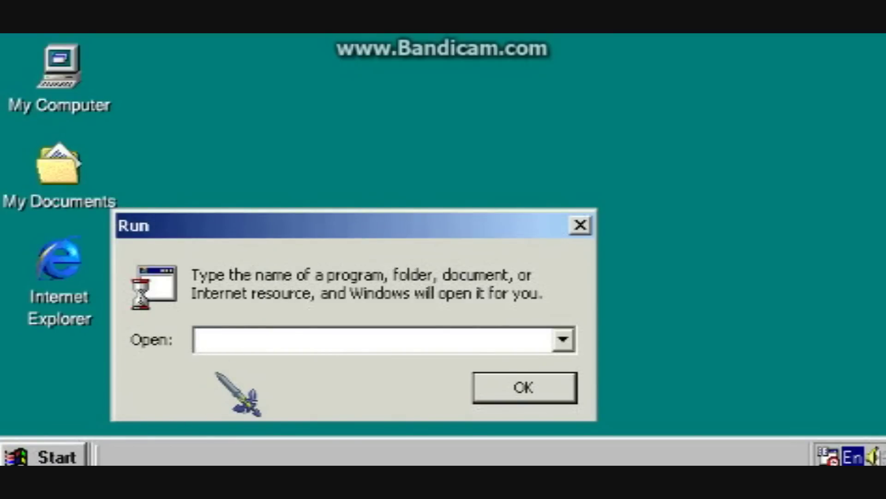
{"action": "type", "text": "C:\\Windows"}
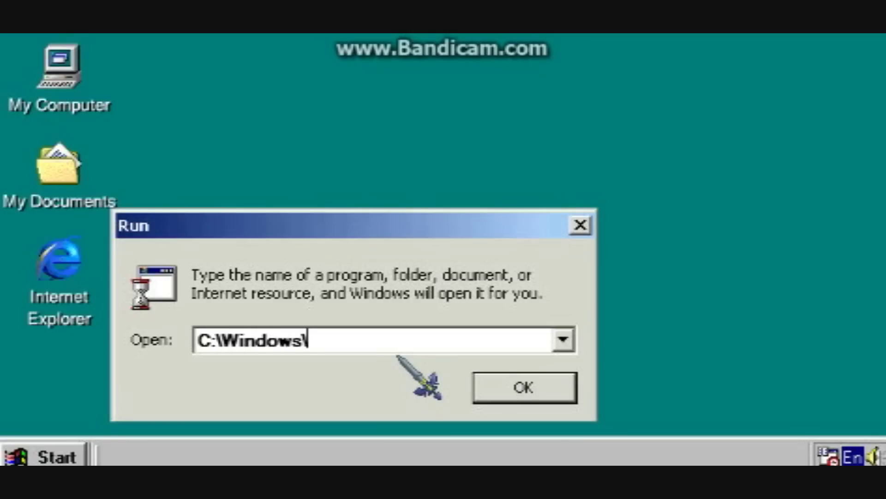
{"action": "type", "text": "\\systtem32"}
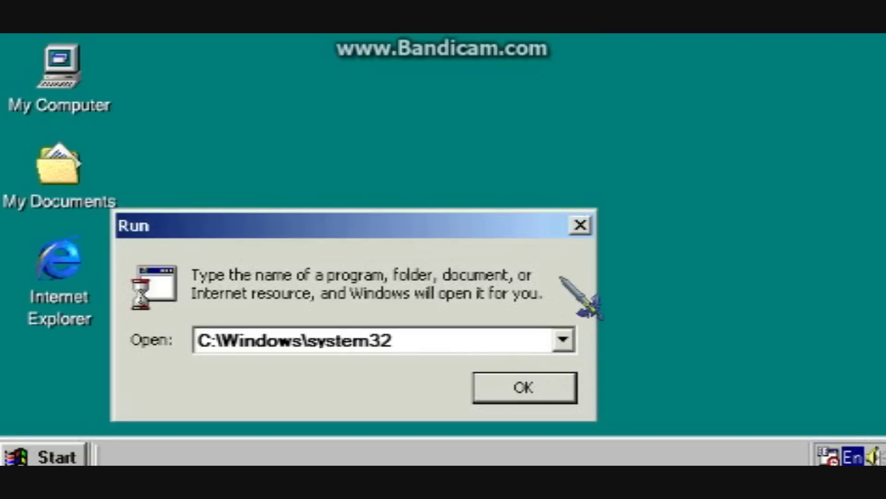
{"action": "left_click", "coordinate": [583, 223]}
Launch The Sims Mobile and try its Change Quality option.
{"action": "left_click", "coordinate": [64, 454]}
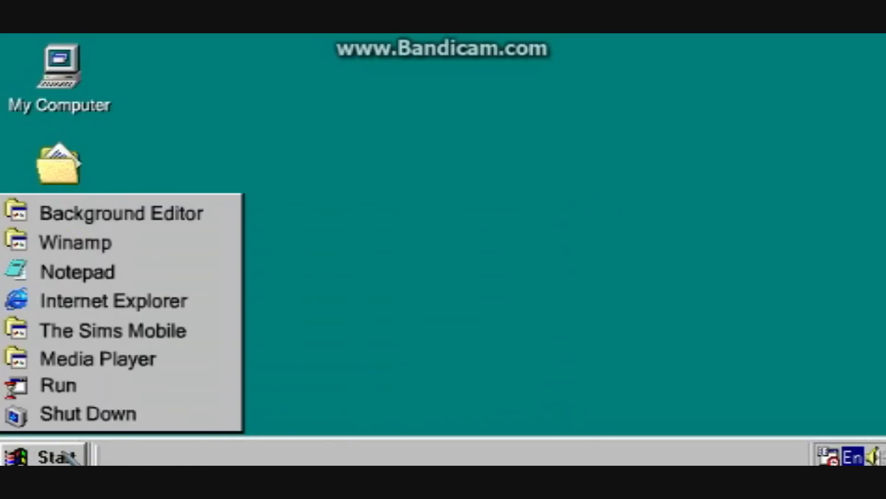
{"action": "left_click", "coordinate": [106, 329]}
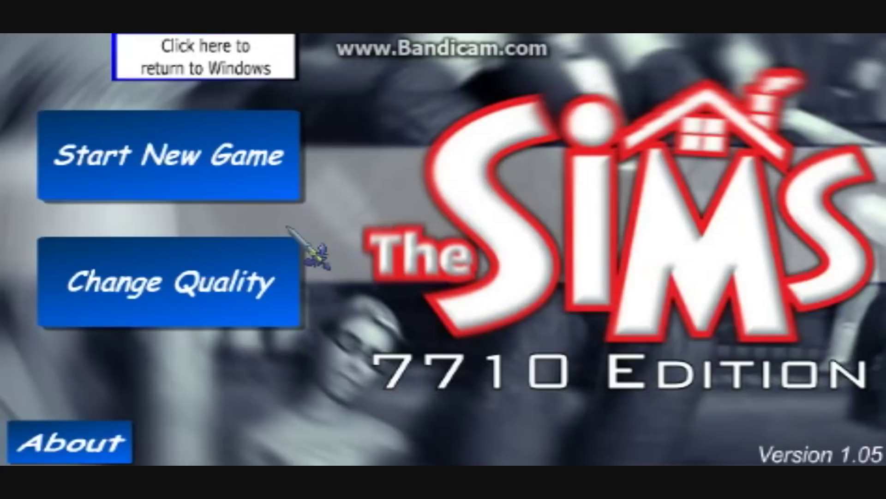
{"action": "left_click", "coordinate": [266, 251]}
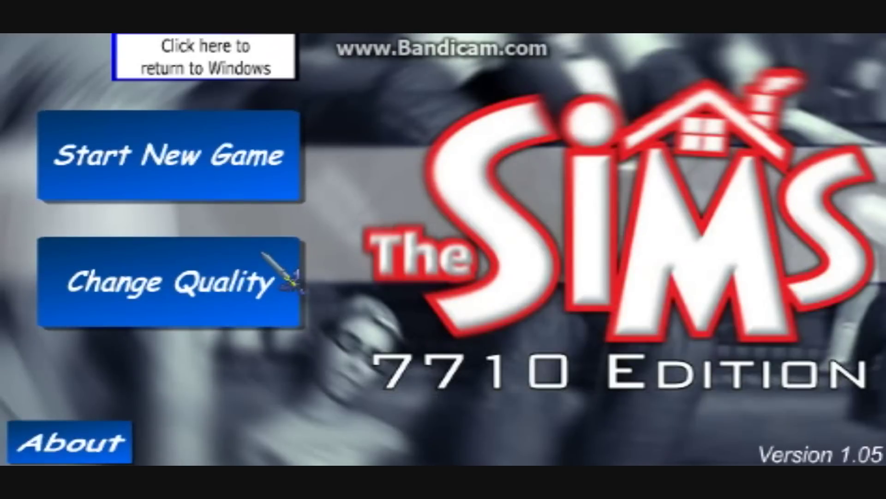
{"action": "left_click", "coordinate": [263, 253]}
Start a new game with a sim named "Mah Boi" and send the sim to work.
{"action": "left_click", "coordinate": [166, 151]}
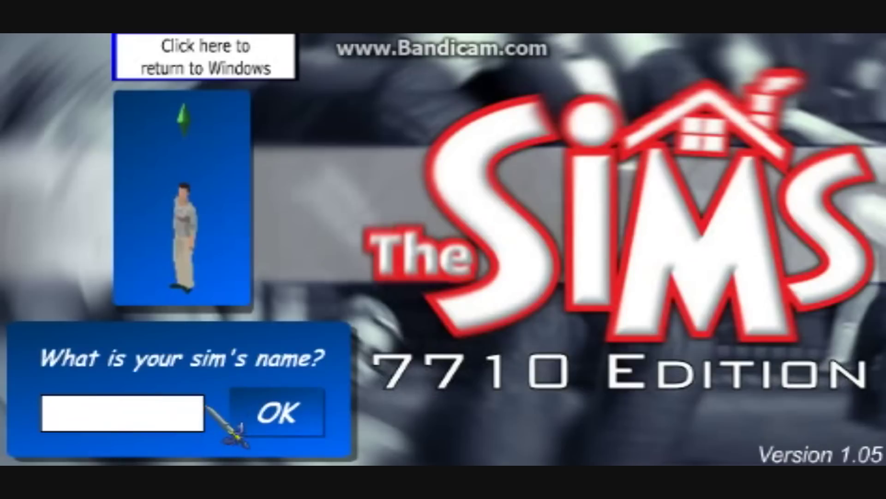
{"action": "type", "text": "Mah Boi"}
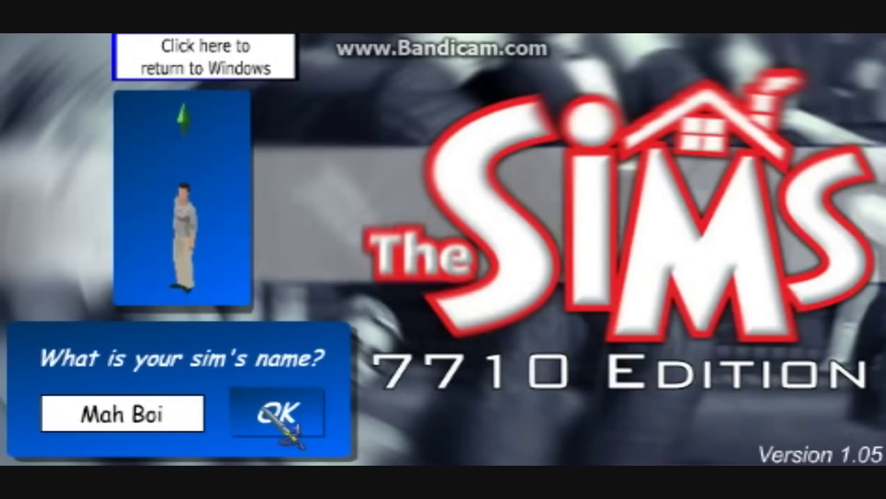
{"action": "left_click", "coordinate": [282, 416]}
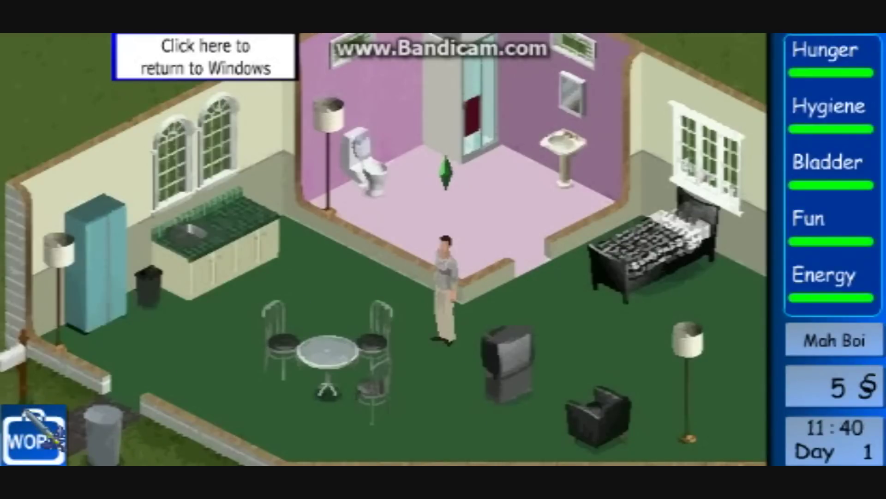
{"action": "left_click", "coordinate": [32, 438]}
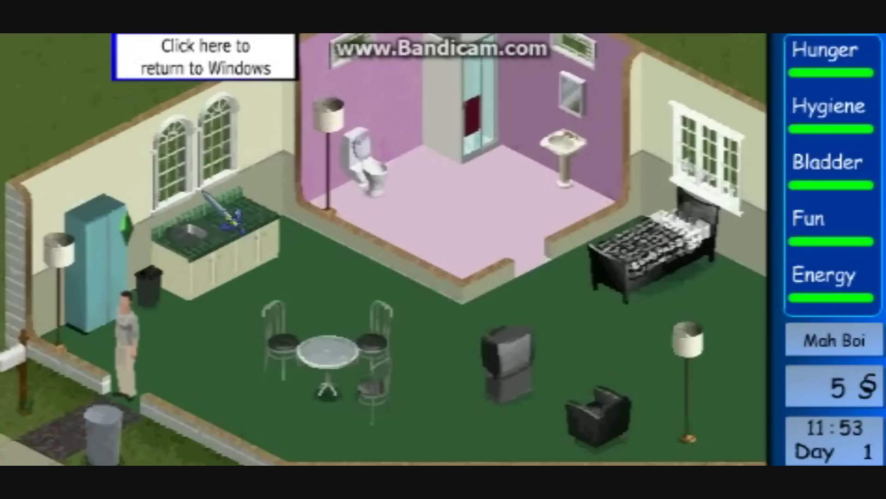
Leave The Sims Mobile for the Windows desktop and open Notepad.
{"action": "left_click", "coordinate": [187, 50]}
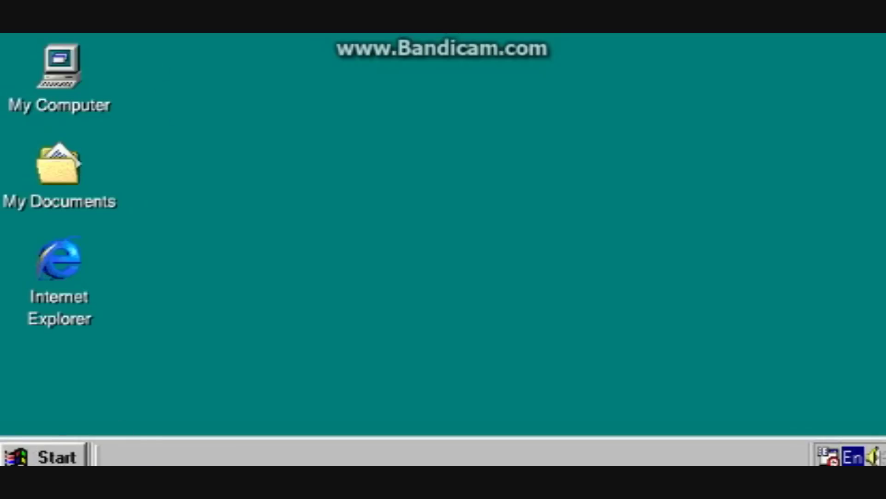
{"action": "left_click", "coordinate": [42, 450]}
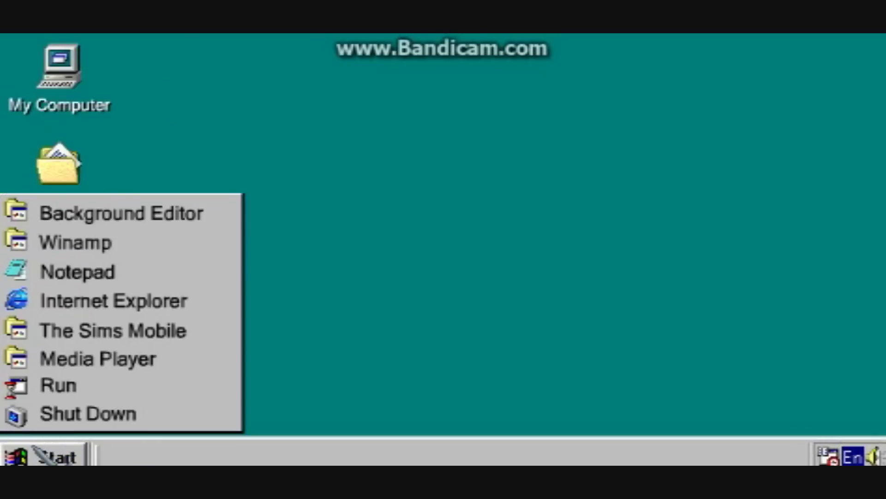
{"action": "left_click", "coordinate": [39, 274]}
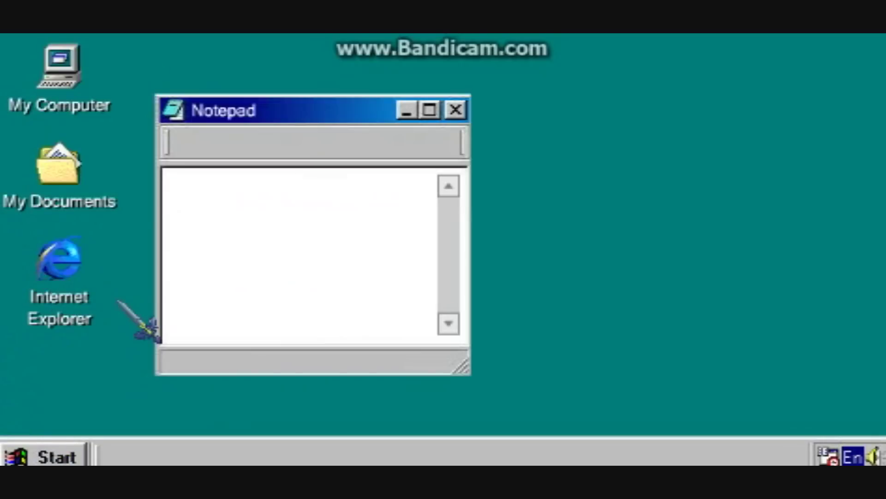
Write "The Sims on here isn't too bad I think it's okay." in Notepad and close its window.
{"action": "type", "text": "Th"}
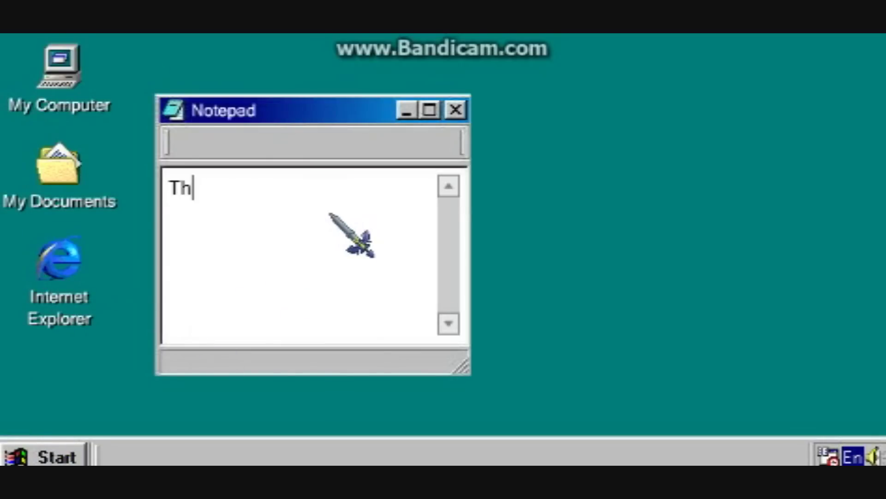
{"action": "type", "text": "e Sims"}
{"action": "key", "text": "BackSpace"}
{"action": "type", "text": "Si"}
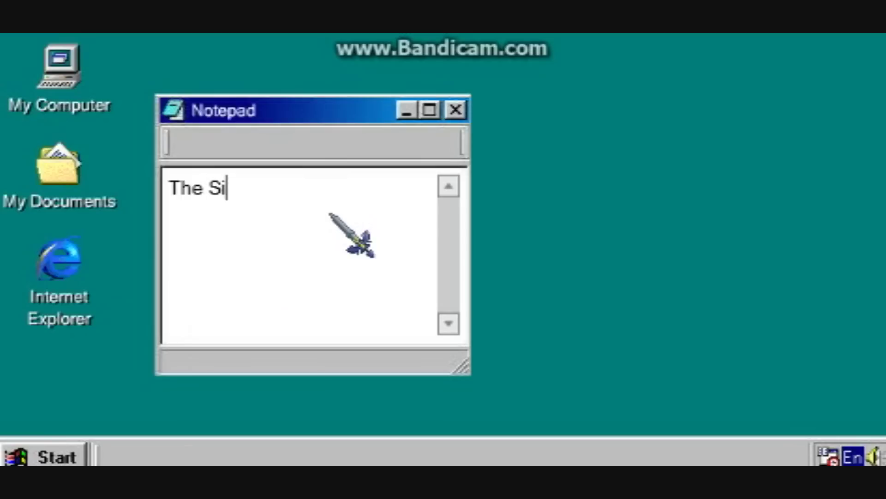
{"action": "type", "text": "ms on h"}
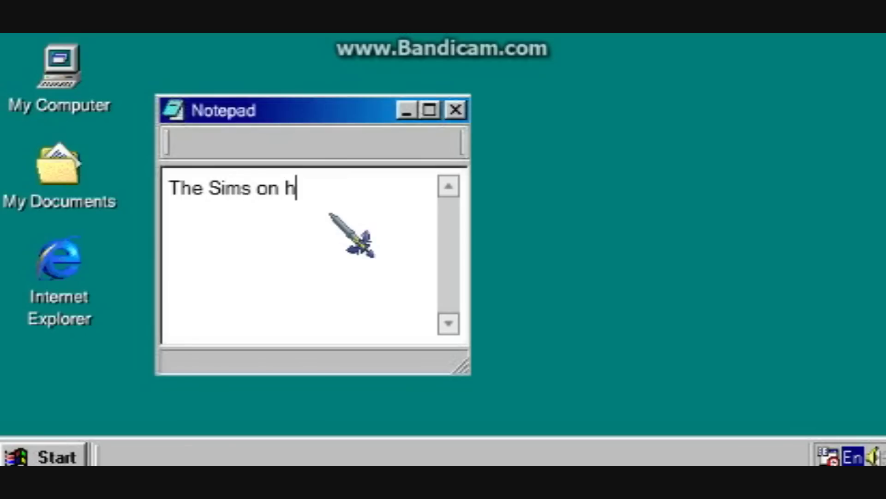
{"action": "type", "text": "ere isn'"}
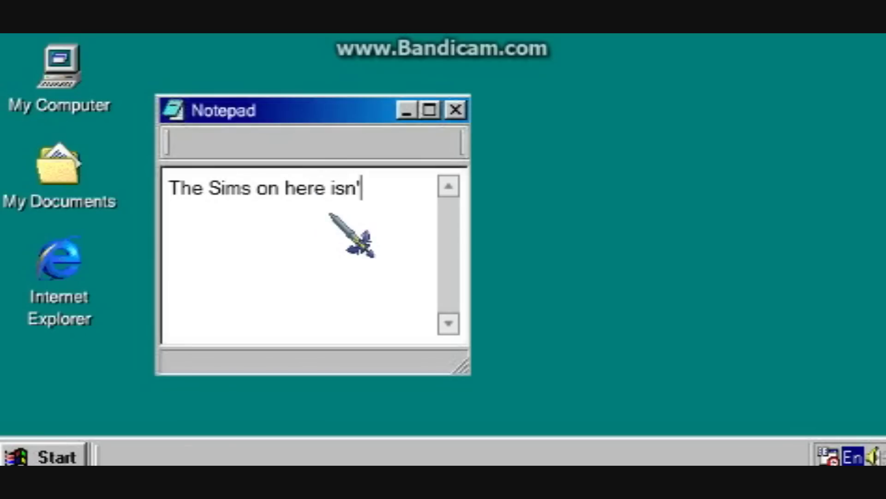
{"action": "type", "text": "t too bad"}
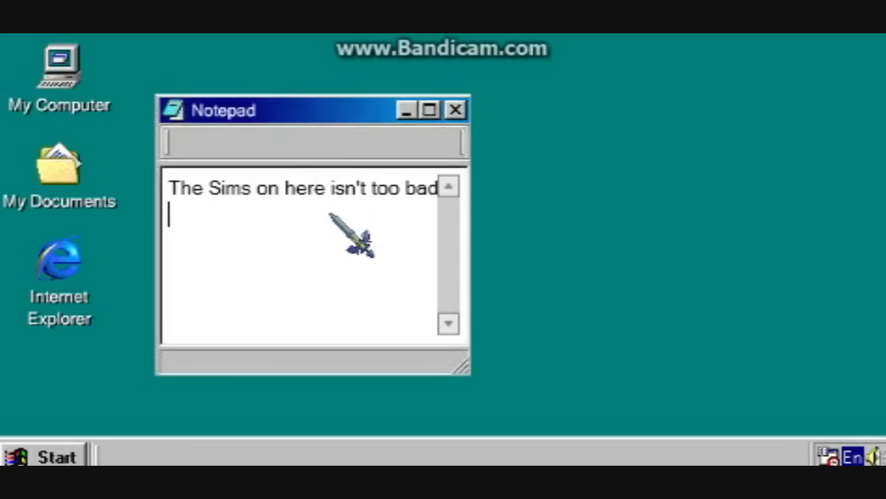
{"action": "type", "text": " I think itl"}
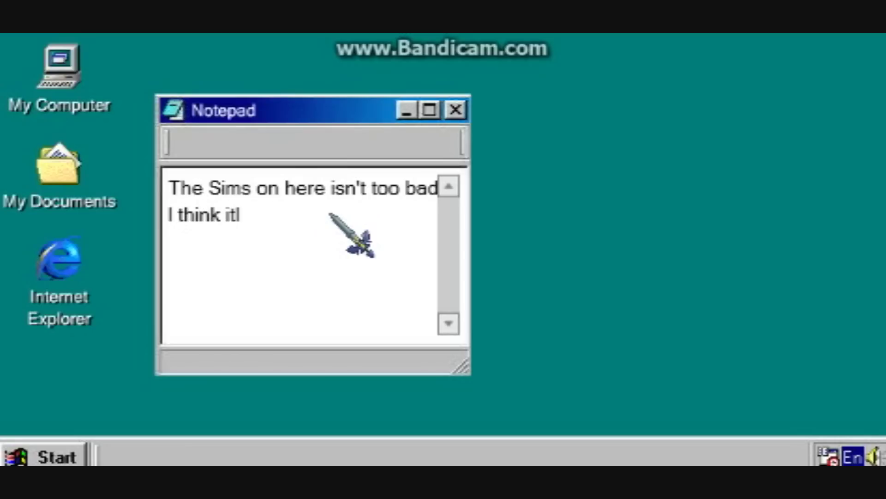
{"action": "type", "text": "s's okay."}
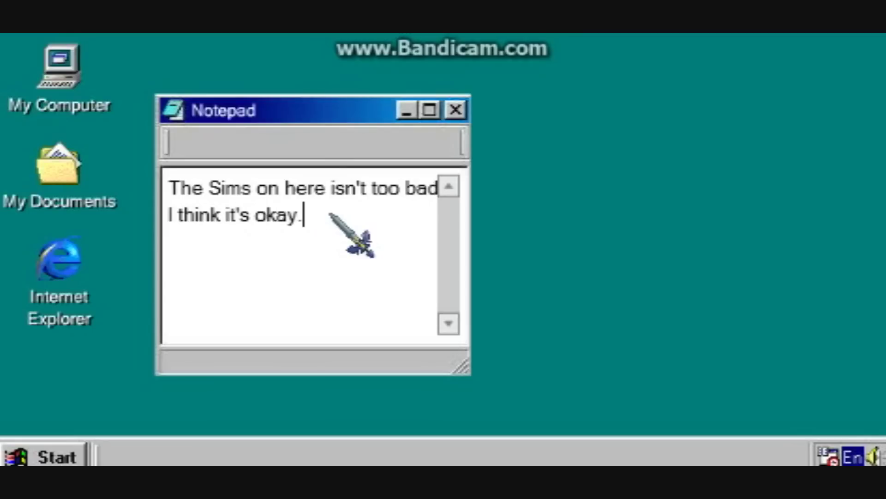
{"action": "left_click", "coordinate": [455, 109]}
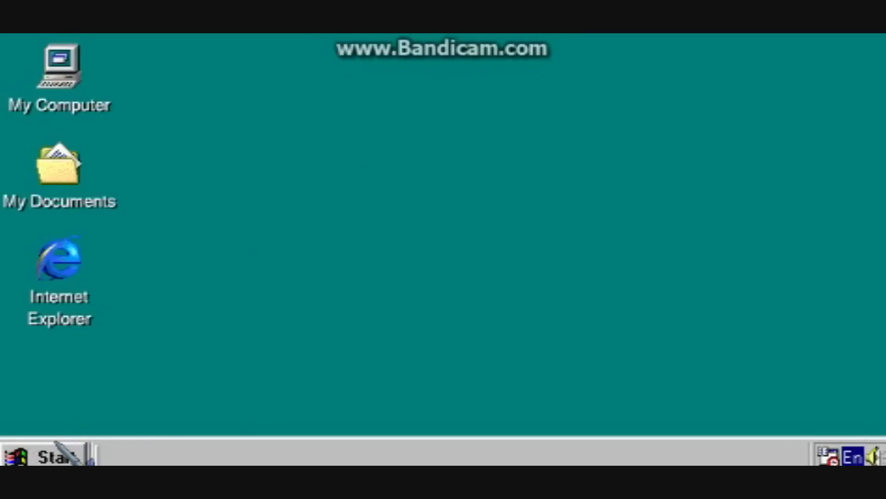
Open My Documents, go up to the C: drive, and view the About file in the Windows folder.
{"action": "left_click", "coordinate": [54, 457]}
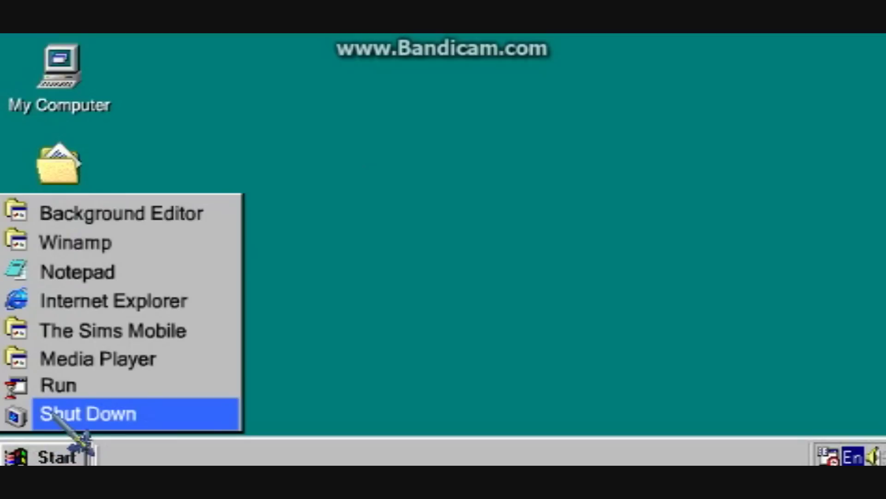
{"action": "left_click", "coordinate": [326, 103]}
{"action": "double_click", "coordinate": [69, 168]}
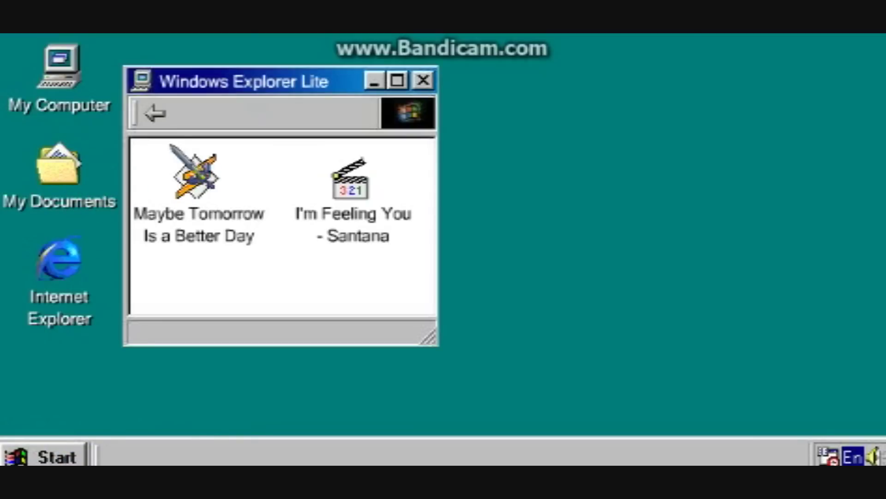
{"action": "left_click", "coordinate": [149, 111]}
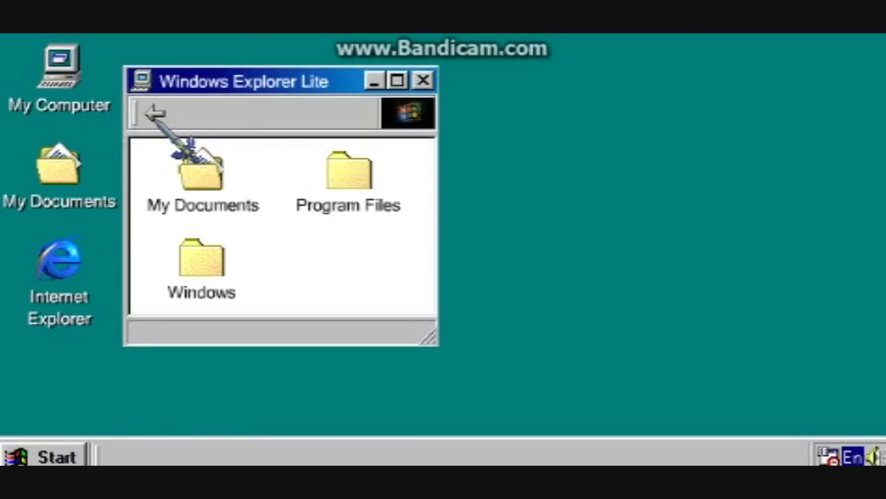
{"action": "left_click", "coordinate": [148, 111]}
{"action": "double_click", "coordinate": [210, 194]}
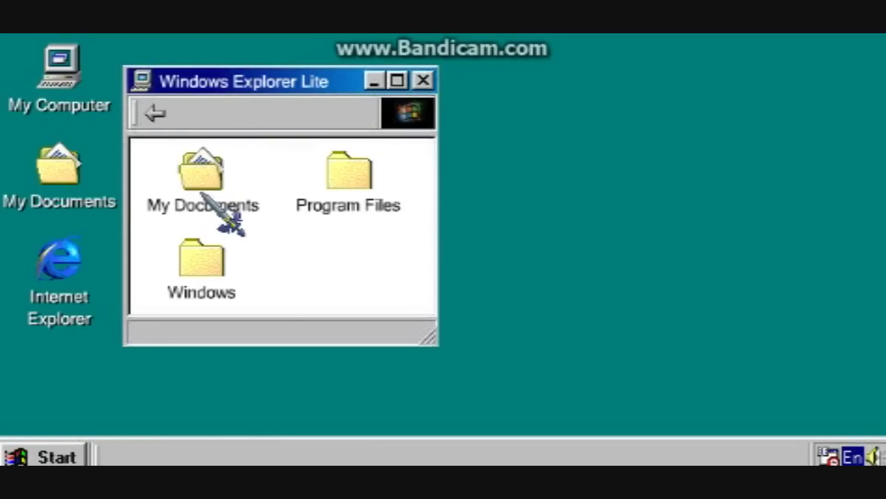
{"action": "double_click", "coordinate": [230, 295]}
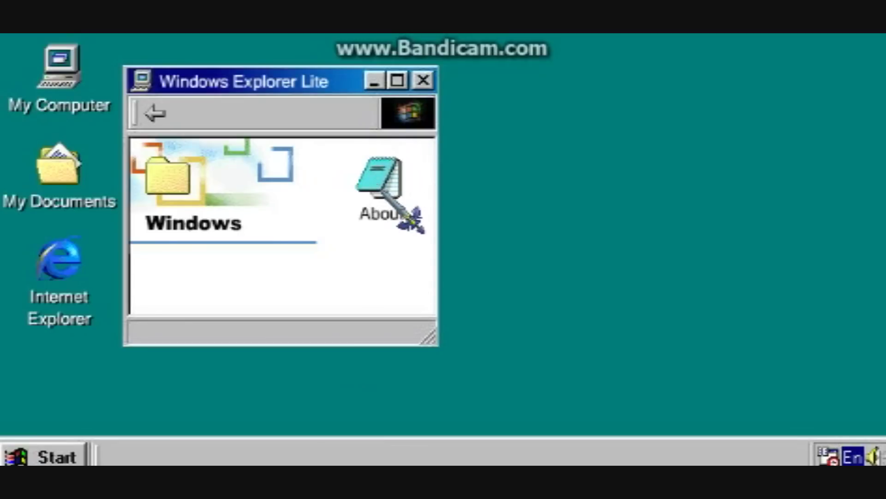
{"action": "double_click", "coordinate": [380, 190]}
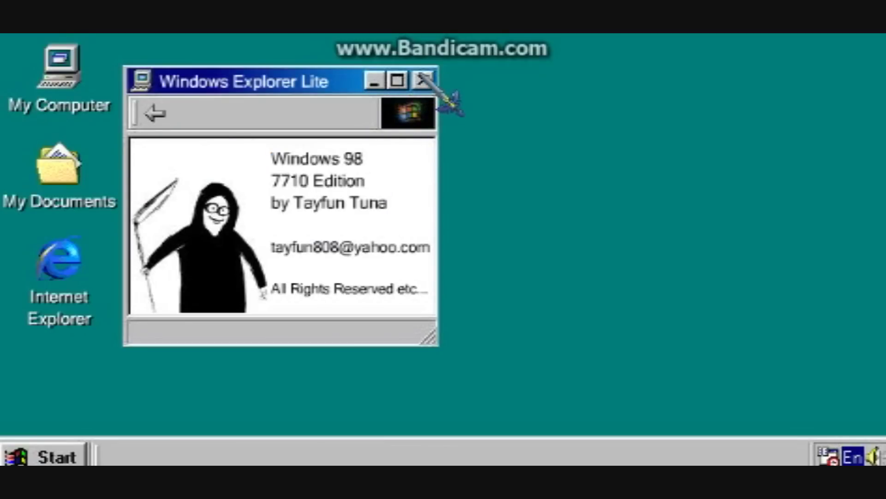
Go back to the C: drive and view the Program Files folder.
{"action": "left_click", "coordinate": [157, 111]}
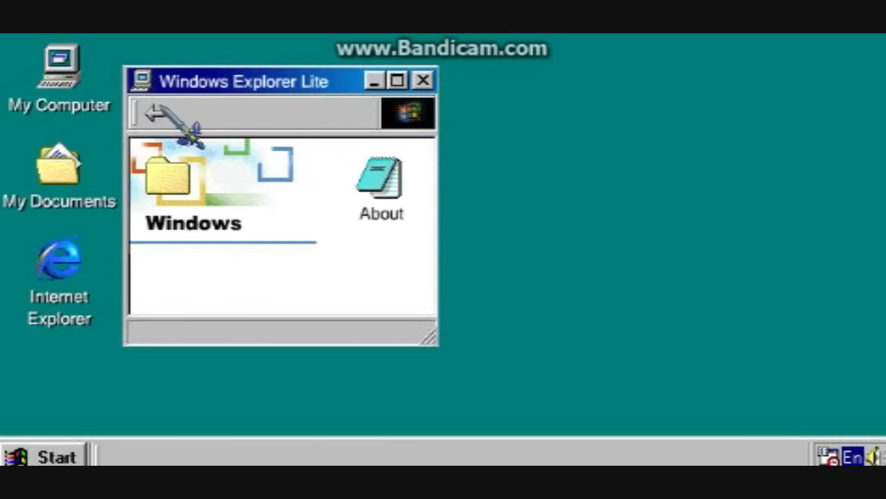
{"action": "left_click", "coordinate": [153, 111]}
{"action": "left_click", "coordinate": [337, 185]}
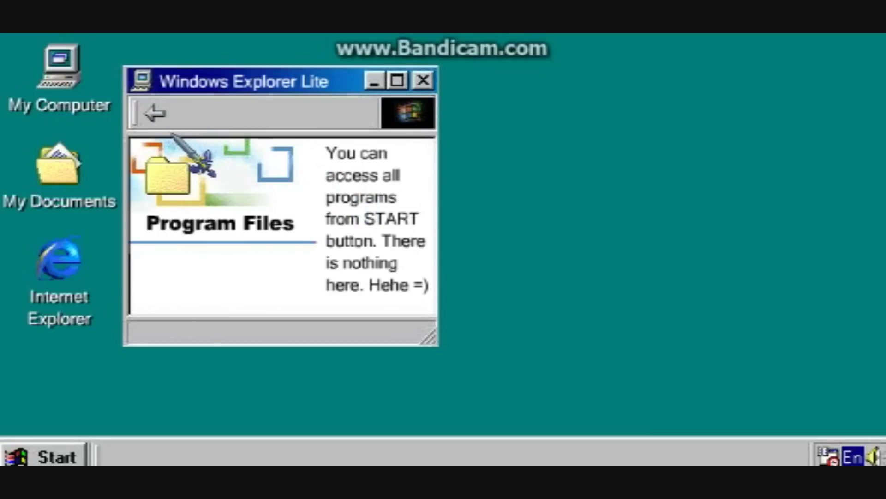
Go up to the drive list, reopen C: to view My Documents, and return to the drive's folders.
{"action": "left_click", "coordinate": [152, 111]}
{"action": "left_click", "coordinate": [153, 111]}
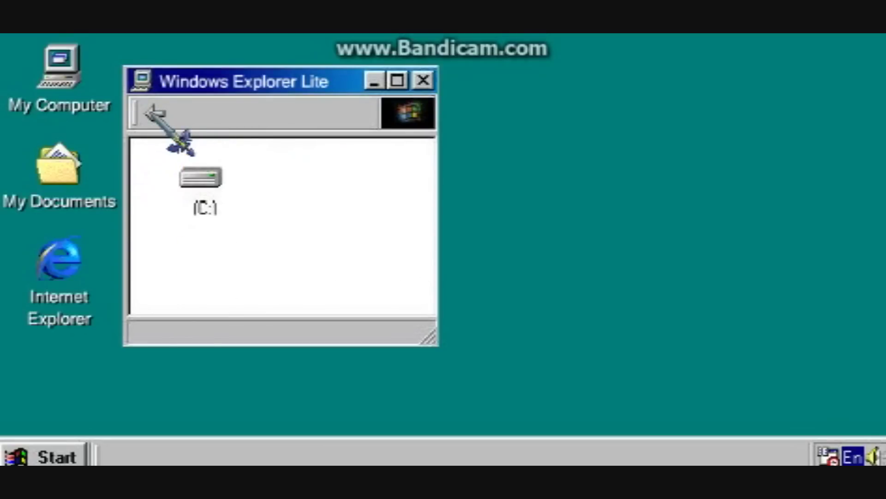
{"action": "left_click", "coordinate": [212, 179]}
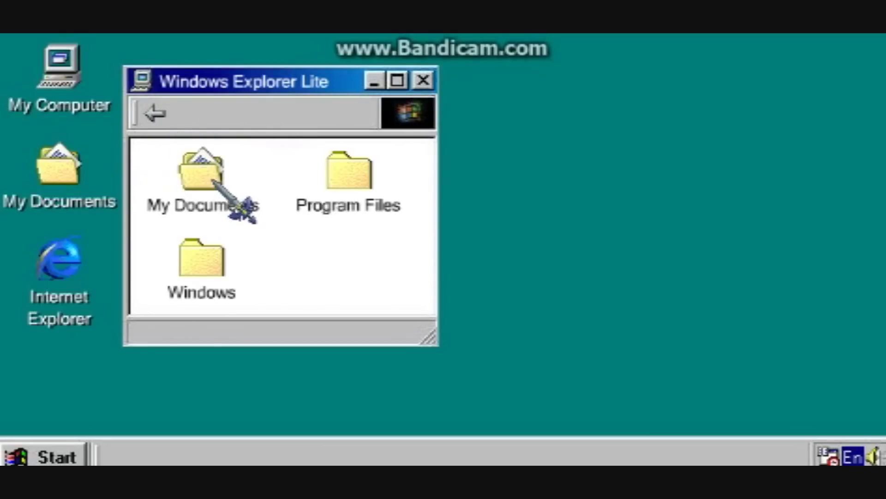
{"action": "left_click", "coordinate": [210, 180]}
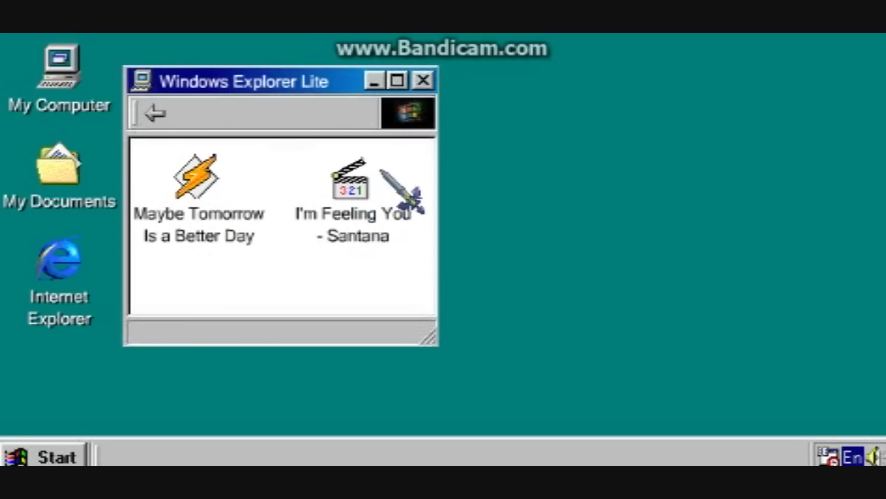
{"action": "left_click", "coordinate": [157, 109]}
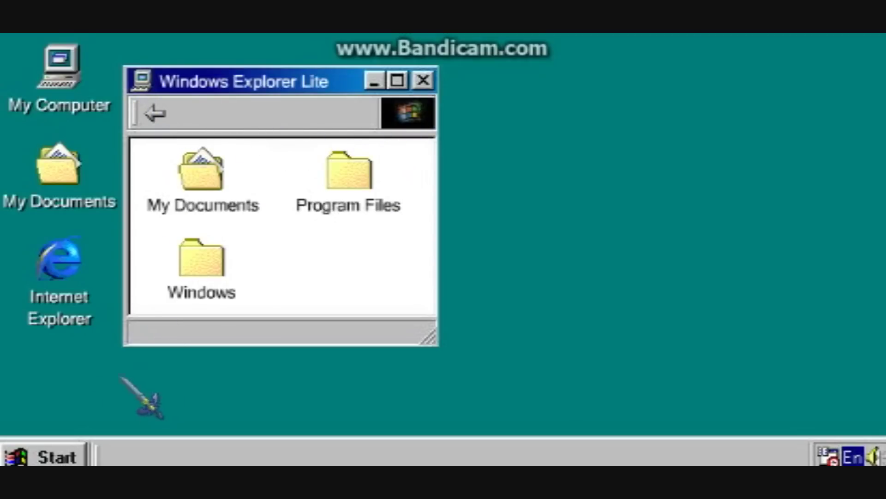
Reopen Notepad and move its window clear of the Windows Explorer Lite window.
{"action": "left_click", "coordinate": [19, 456]}
{"action": "left_click", "coordinate": [60, 272]}
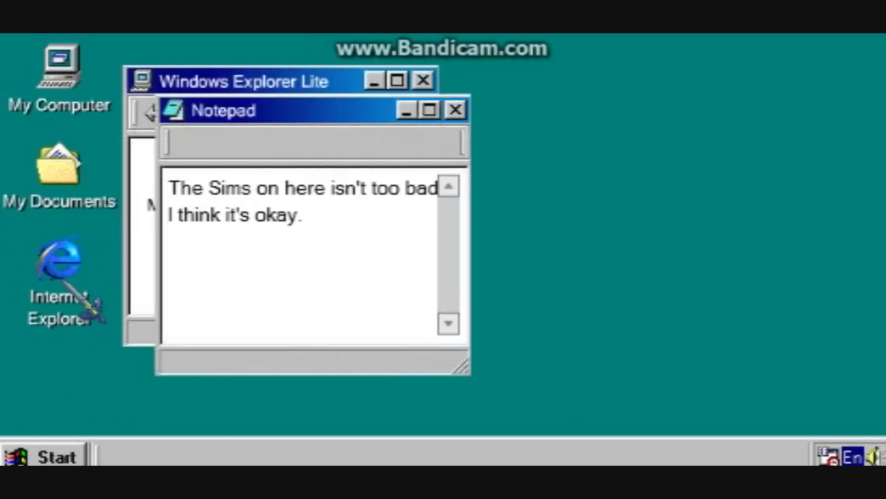
{"action": "left_click_drag", "start_coordinate": [217, 109], "coordinate": [560, 143]}
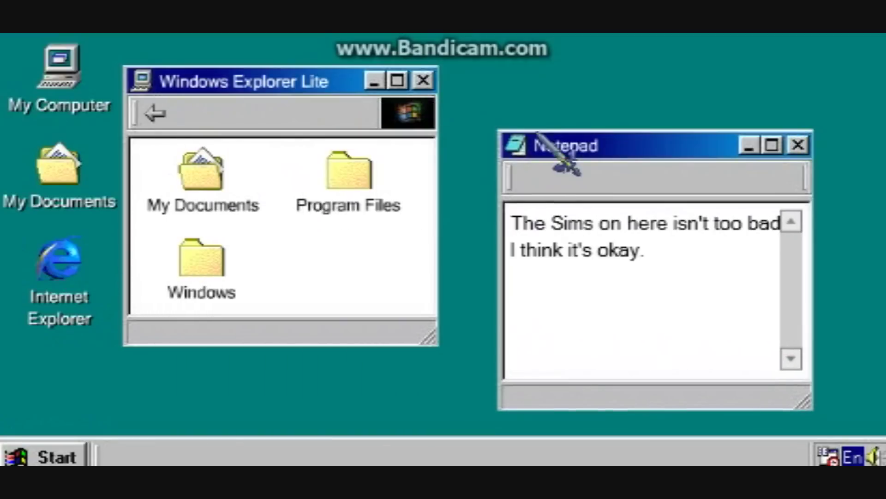
Look into the Program Files folder again, go back, and open My Documents.
{"action": "double_click", "coordinate": [337, 182]}
{"action": "left_click", "coordinate": [156, 113]}
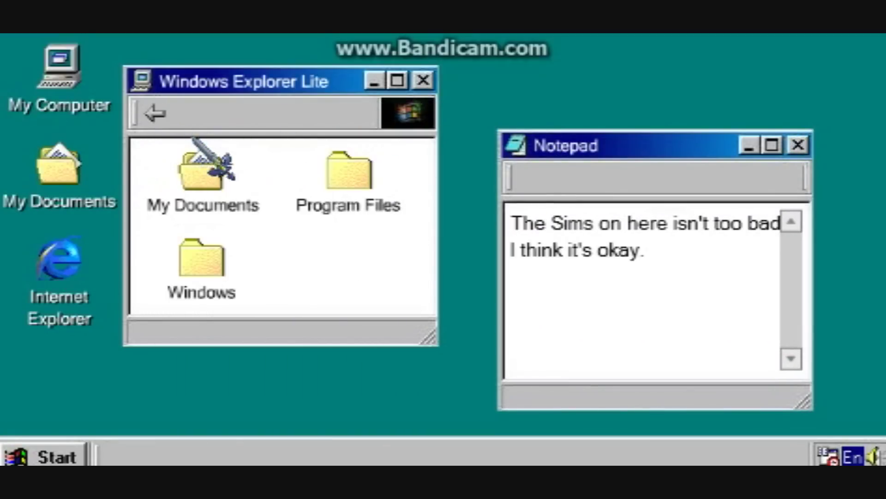
{"action": "double_click", "coordinate": [205, 159]}
Replace the Notepad text with the line "They ahev a santa song?".
{"action": "left_click", "coordinate": [603, 272]}
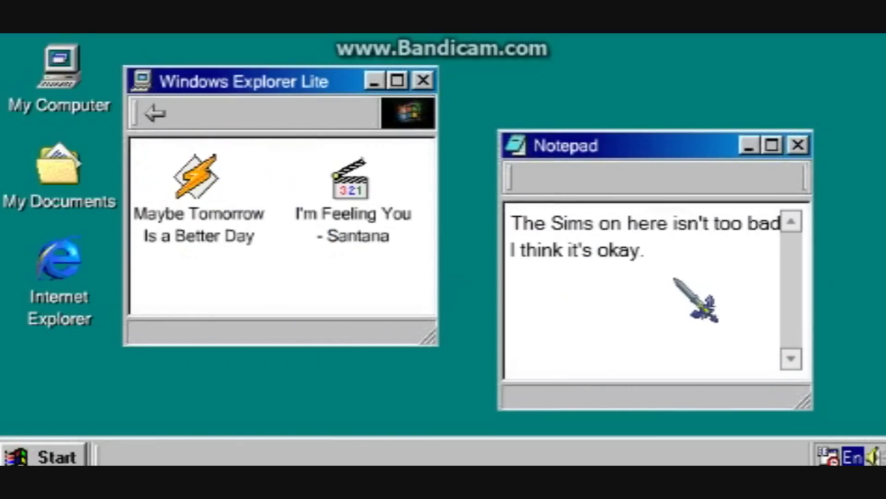
{"action": "left_click", "coordinate": [672, 277]}
{"action": "key", "text": "ctrl+a"}
{"action": "key", "text": "BackSpace"}
{"action": "type", "text": "Tha"}
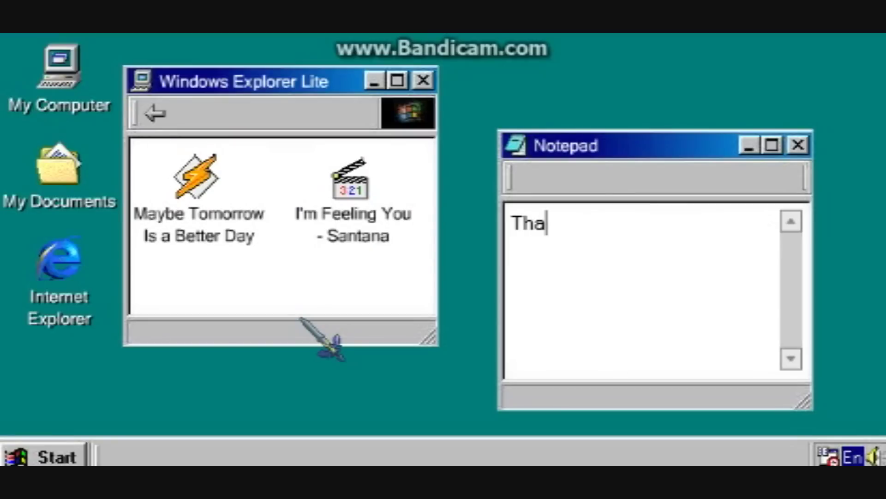
{"action": "key", "text": "BackSpace"}
{"action": "key", "text": "BackSpace"}
{"action": "type", "text": "ey ahev a santa song"}
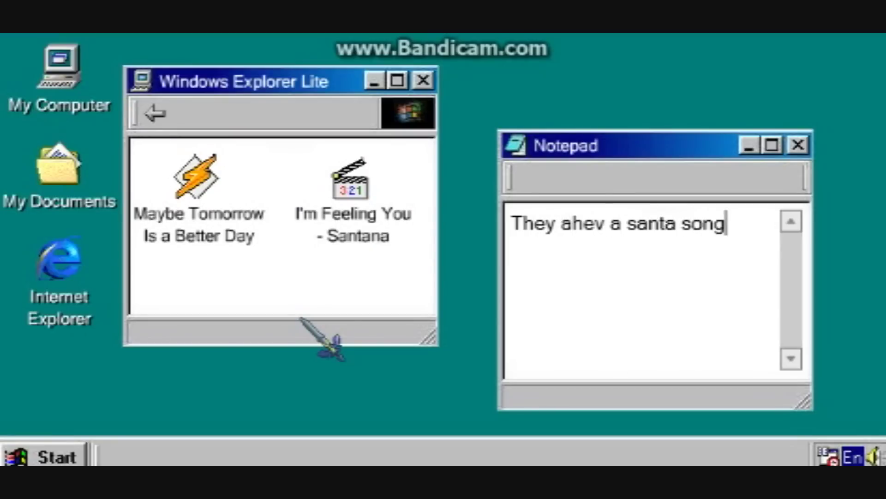
{"action": "type", "text": "?"}
{"action": "key", "text": "Return"}
Add "Santa Claus isn't real." as the second line of the note.
{"action": "type", "text": "S"}
{"action": "type", "text": "ants"}
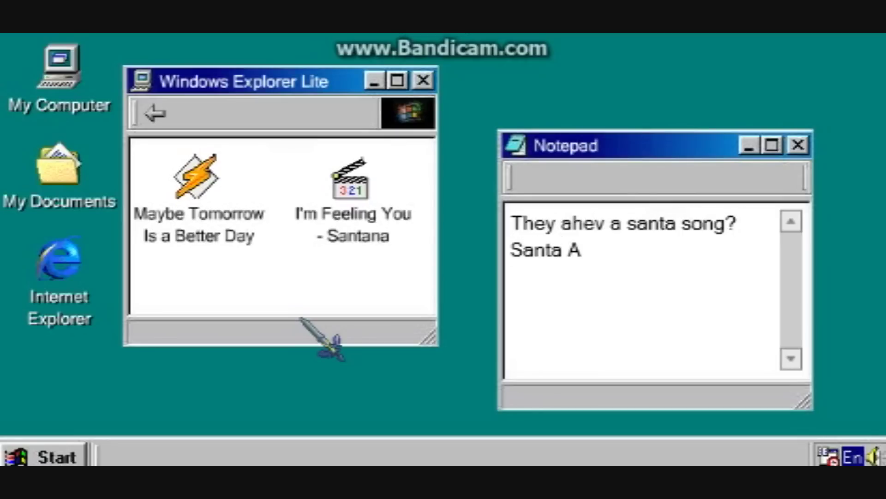
{"action": "type", "text": "laus"}
{"action": "key", "text": "BackSpace"}
{"action": "key", "text": "BackSpace"}
{"action": "key", "text": "BackSpace"}
{"action": "key", "text": "BackSpace"}
{"action": "key", "text": "BackSpace"}
{"action": "key", "text": "BackSpace"}
{"action": "type", "text": "Claus isn't real."}
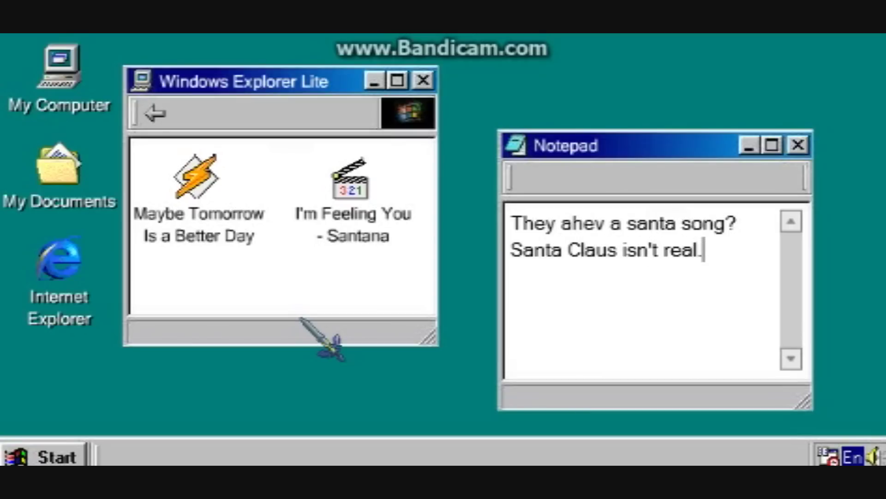
Replace the Notepad text with the farewell opening "Well... bye everybody. The".
{"action": "left_click_drag", "start_coordinate": [697, 272], "coordinate": [439, 204]}
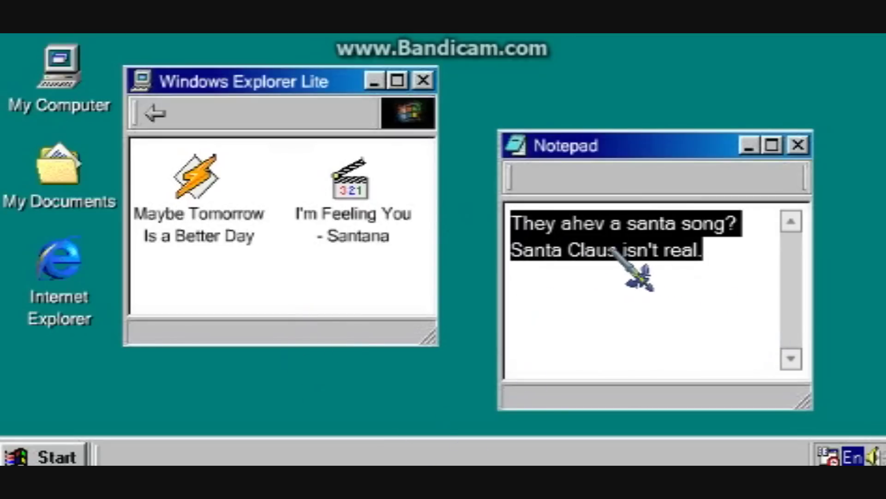
{"action": "key", "text": "BackSpace"}
{"action": "type", "text": "Ww"}
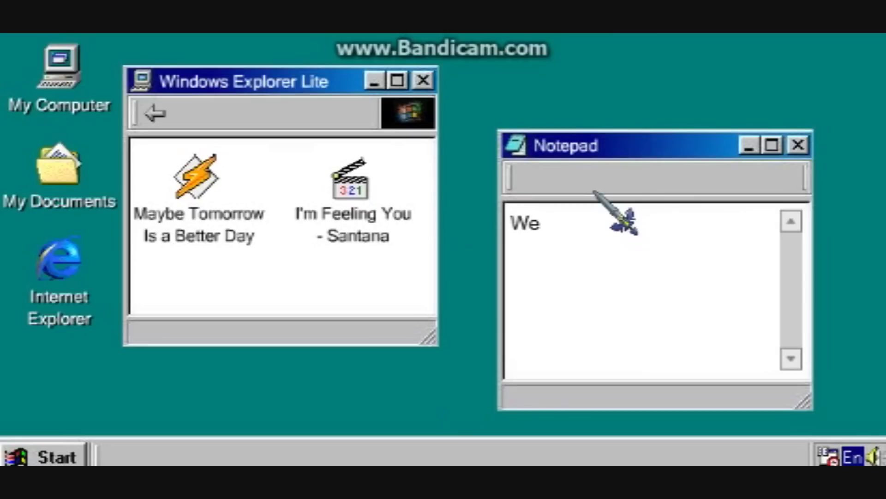
{"action": "type", "text": "ll... bye every"}
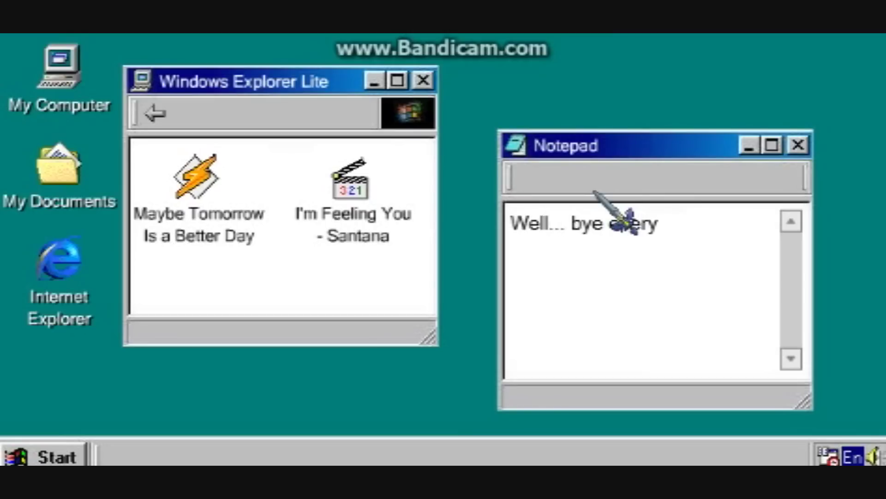
{"action": "type", "text": "body. The"}
Continue the farewell note with "link for the game is in the description. I love it!!!".
{"action": "type", "text": " link's"}
{"action": "key", "text": "BackSpace"}
{"action": "key", "text": "BackSpace"}
{"action": "type", "text": "for "}
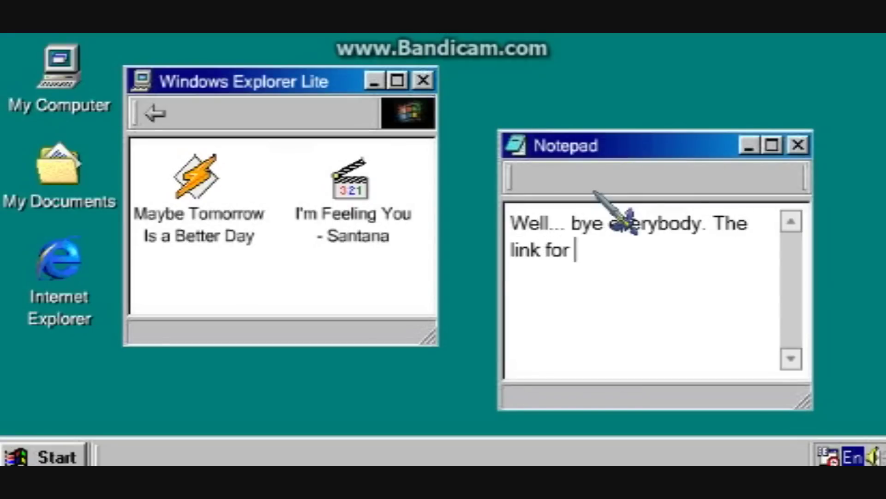
{"action": "type", "text": "the g"}
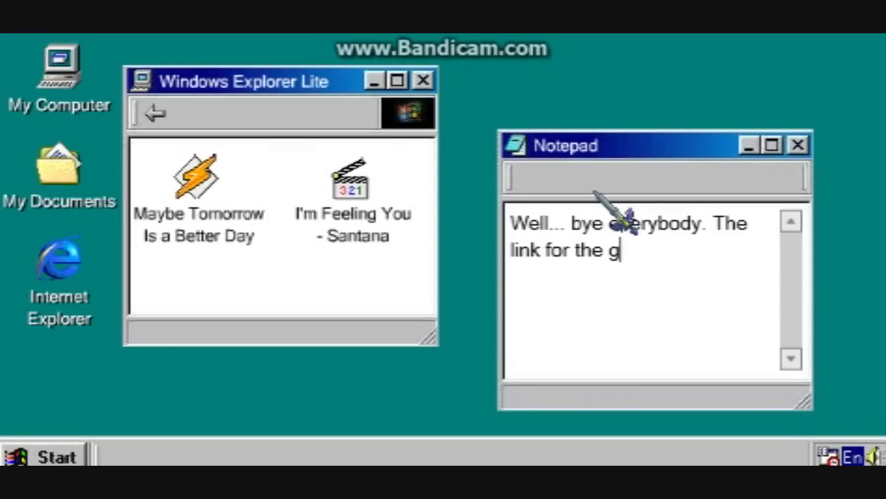
{"action": "type", "text": "ame is in"}
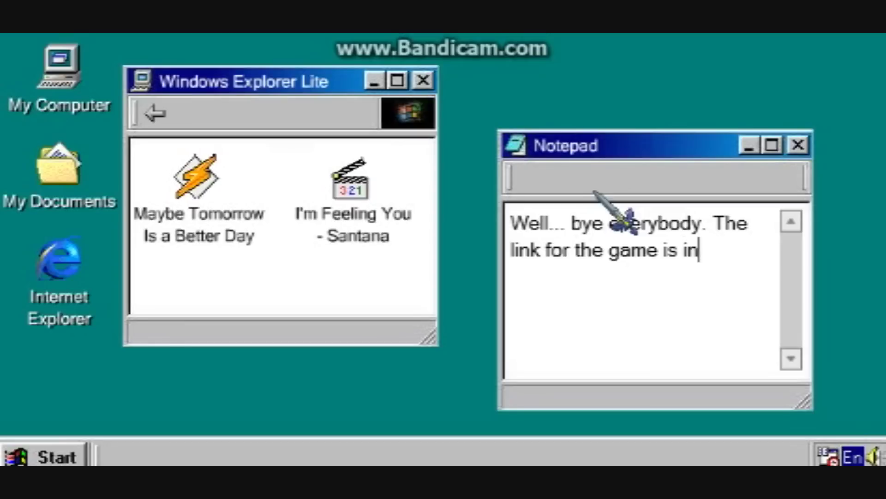
{"action": "type", "text": " the desc"}
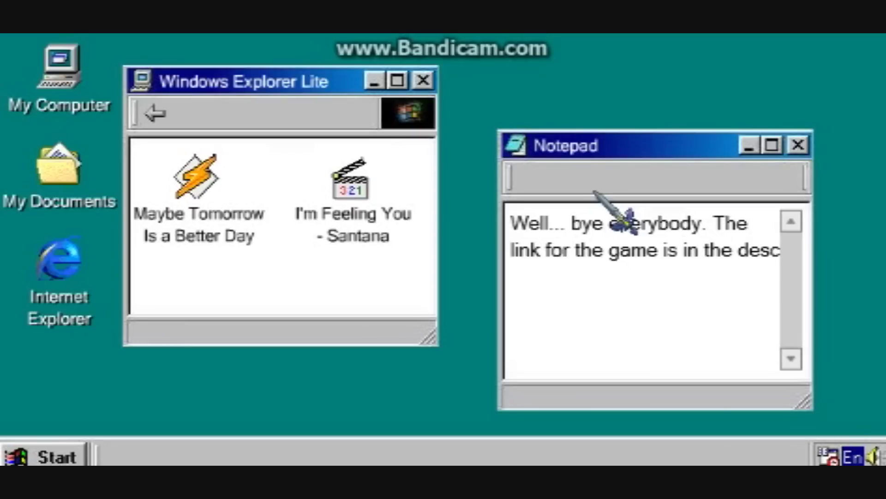
{"action": "type", "text": "ription"}
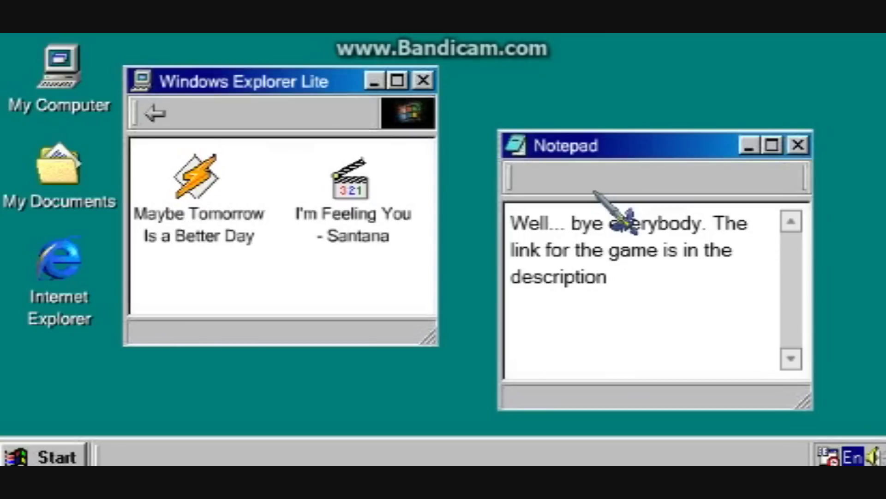
{"action": "type", "text": ". I love it!!!"}
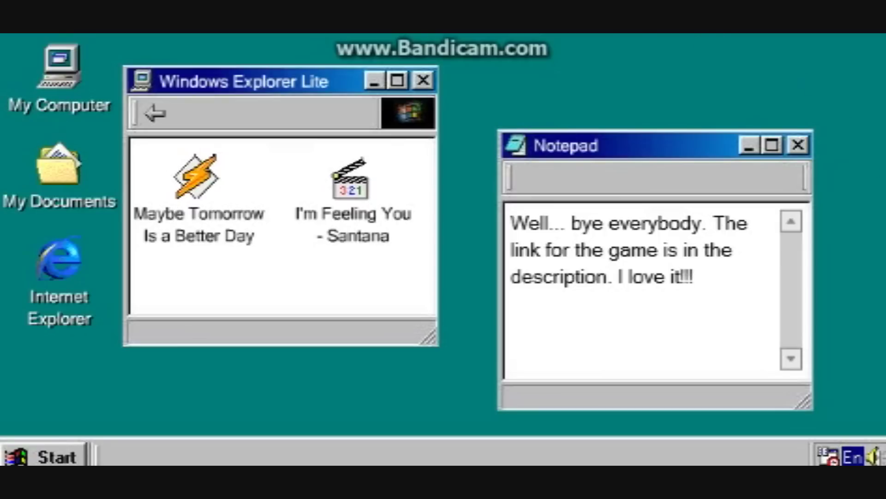
Close the Notepad and Windows Explorer Lite windows and shut down the simulated Windows 98 system.
{"action": "left_click", "coordinate": [798, 144]}
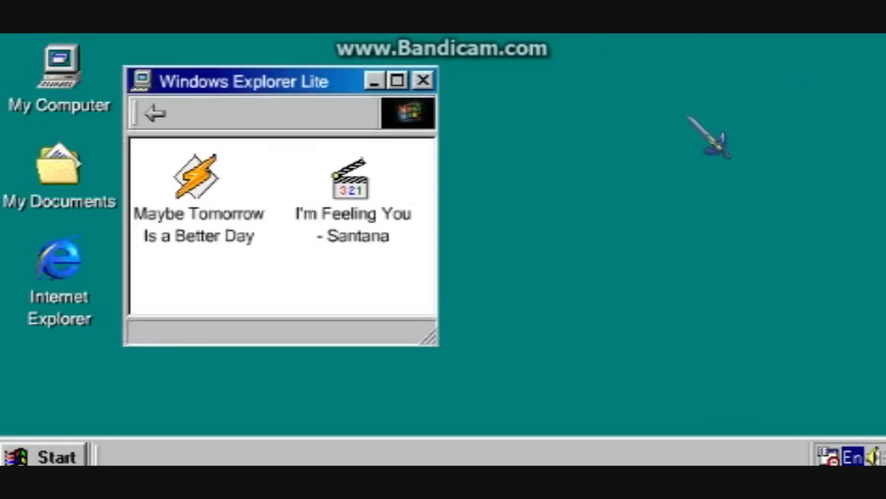
{"action": "left_click", "coordinate": [423, 79]}
{"action": "left_click", "coordinate": [70, 459]}
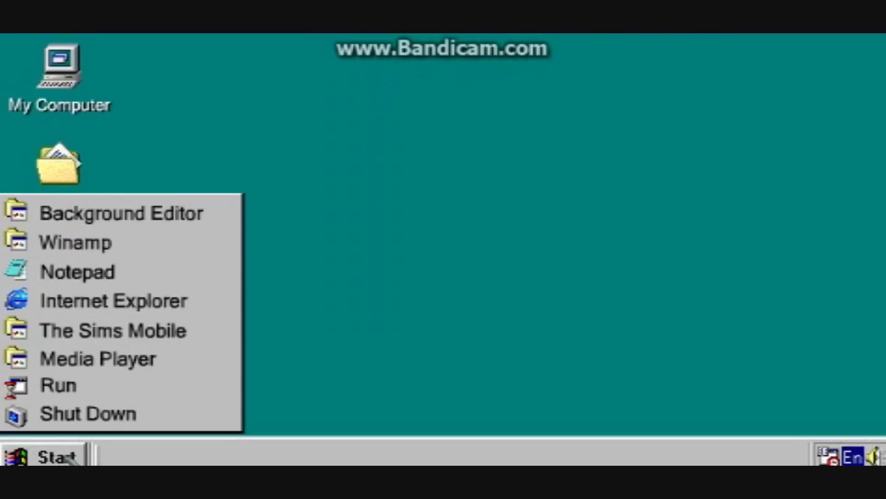
{"action": "left_click", "coordinate": [84, 414]}
{"action": "left_click", "coordinate": [374, 324]}
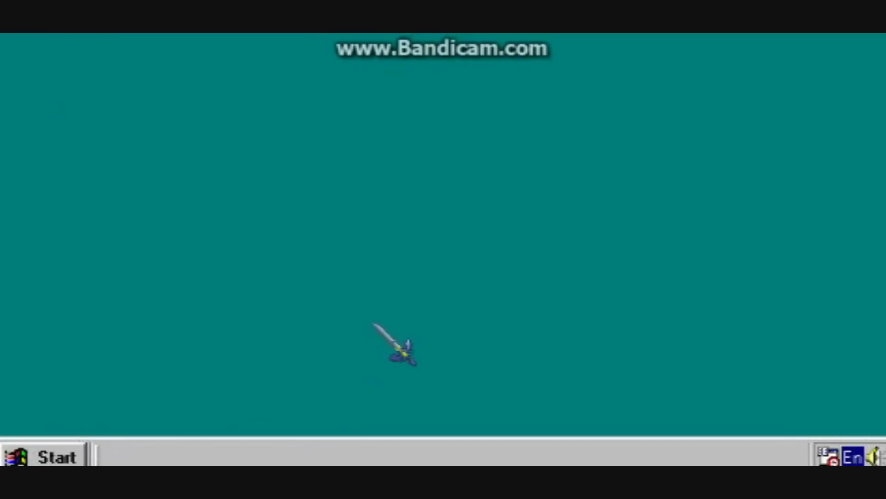